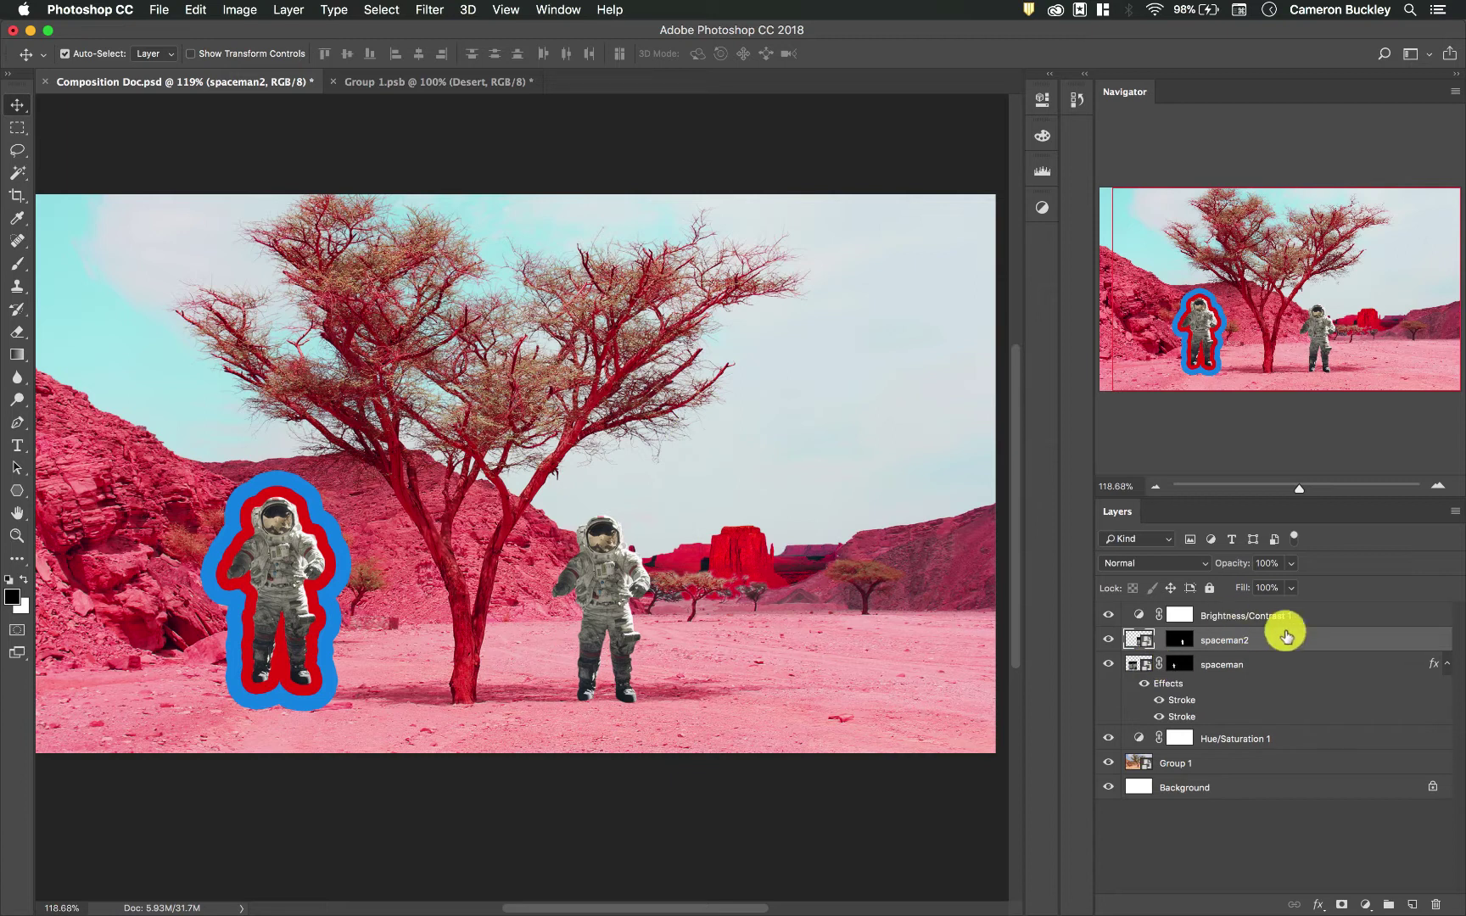
Open the Filter Gallery for the spaceman2 layer, preview several Artistic effects, and set up Cutout with Number of Levels 5.
click(1109, 640)
click(1109, 640)
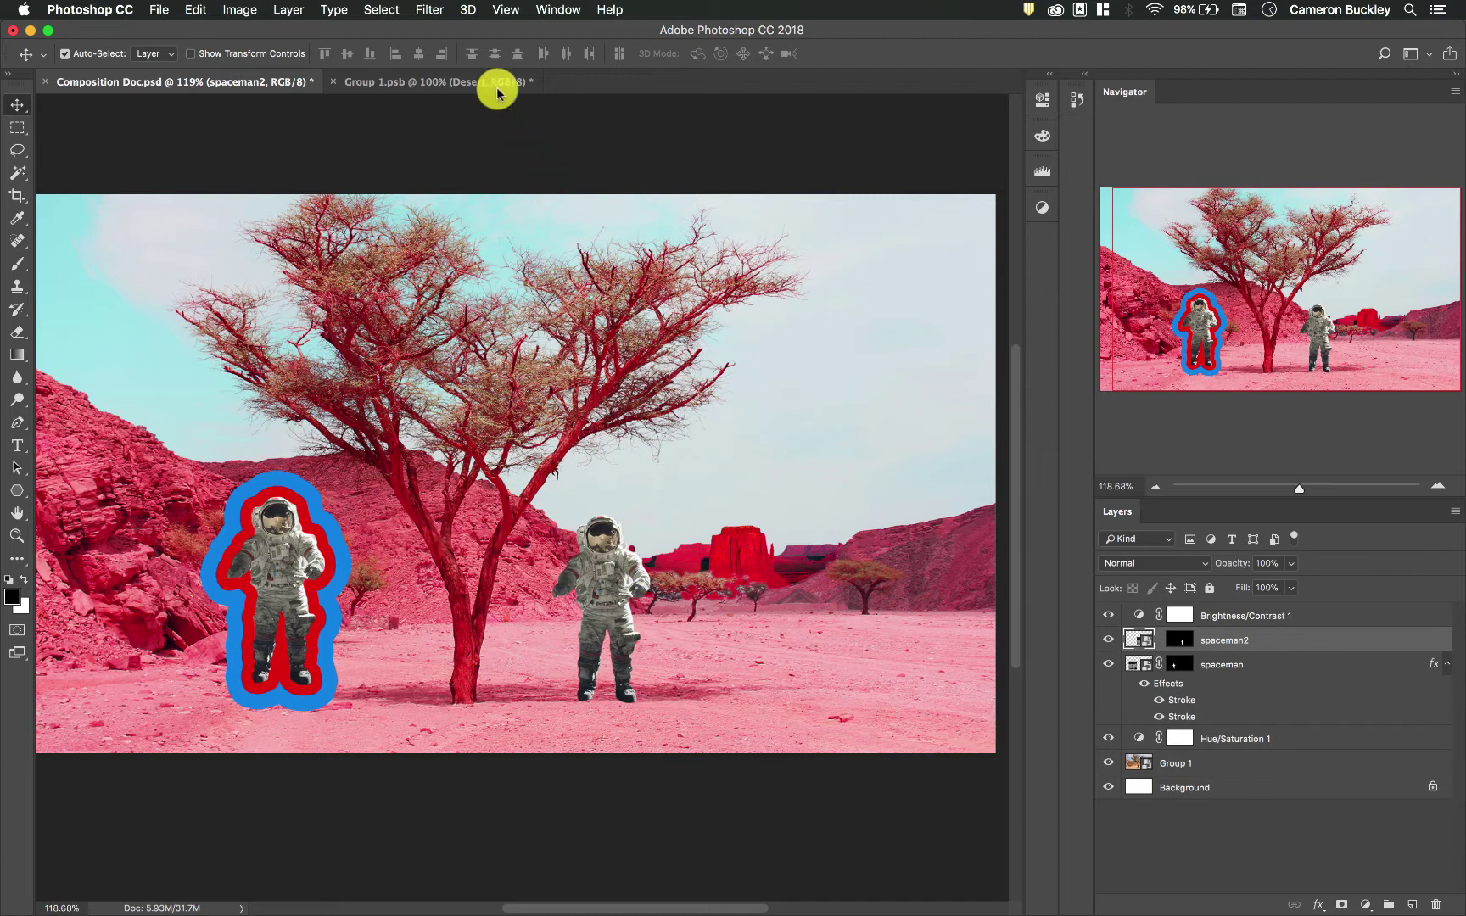
click(424, 9)
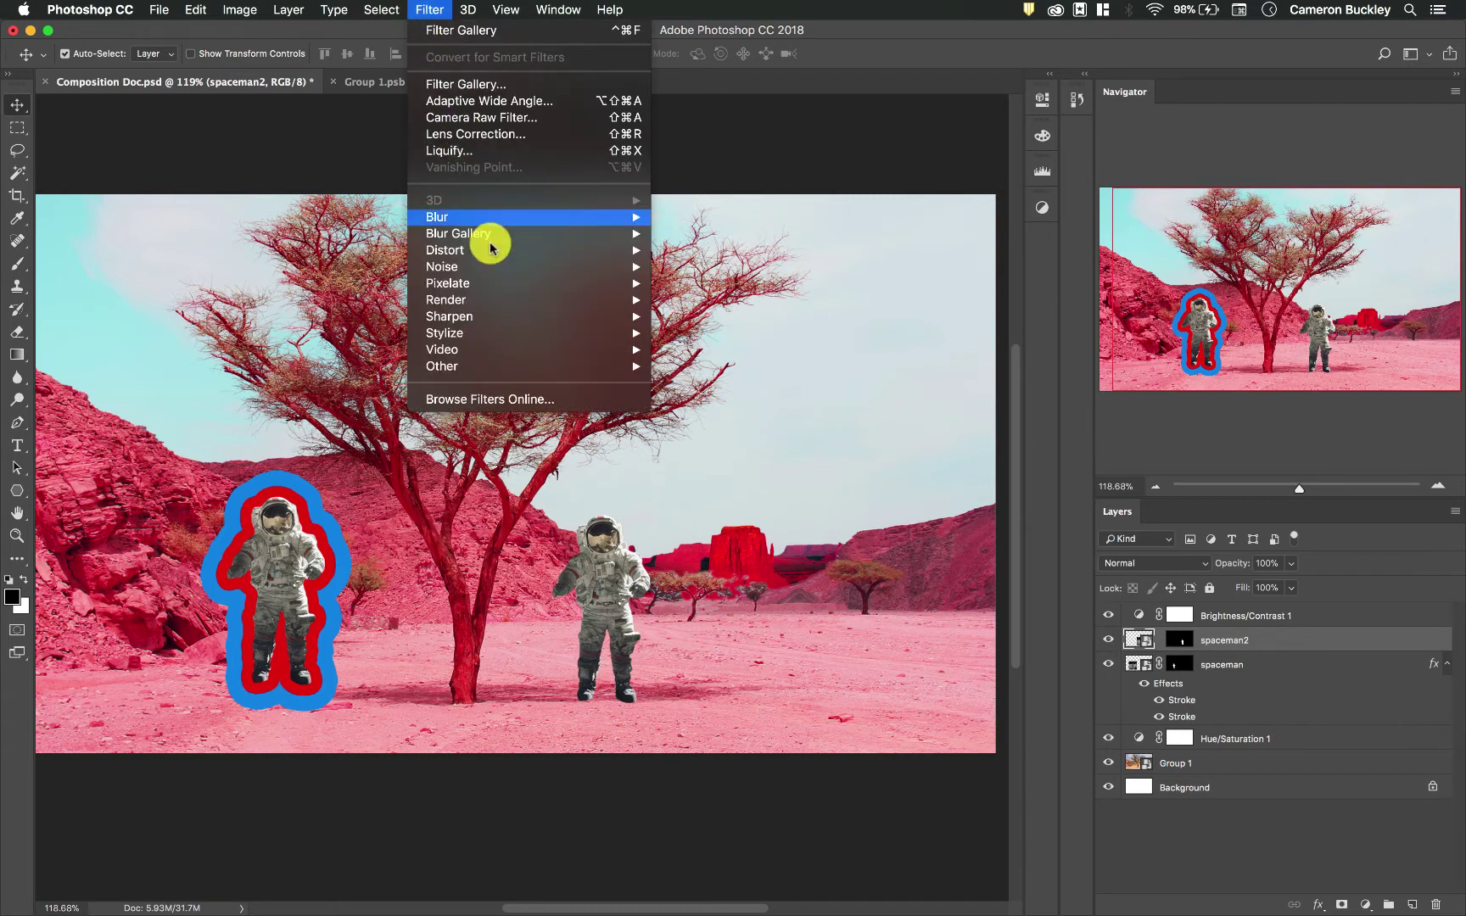
mouse_move(521, 223)
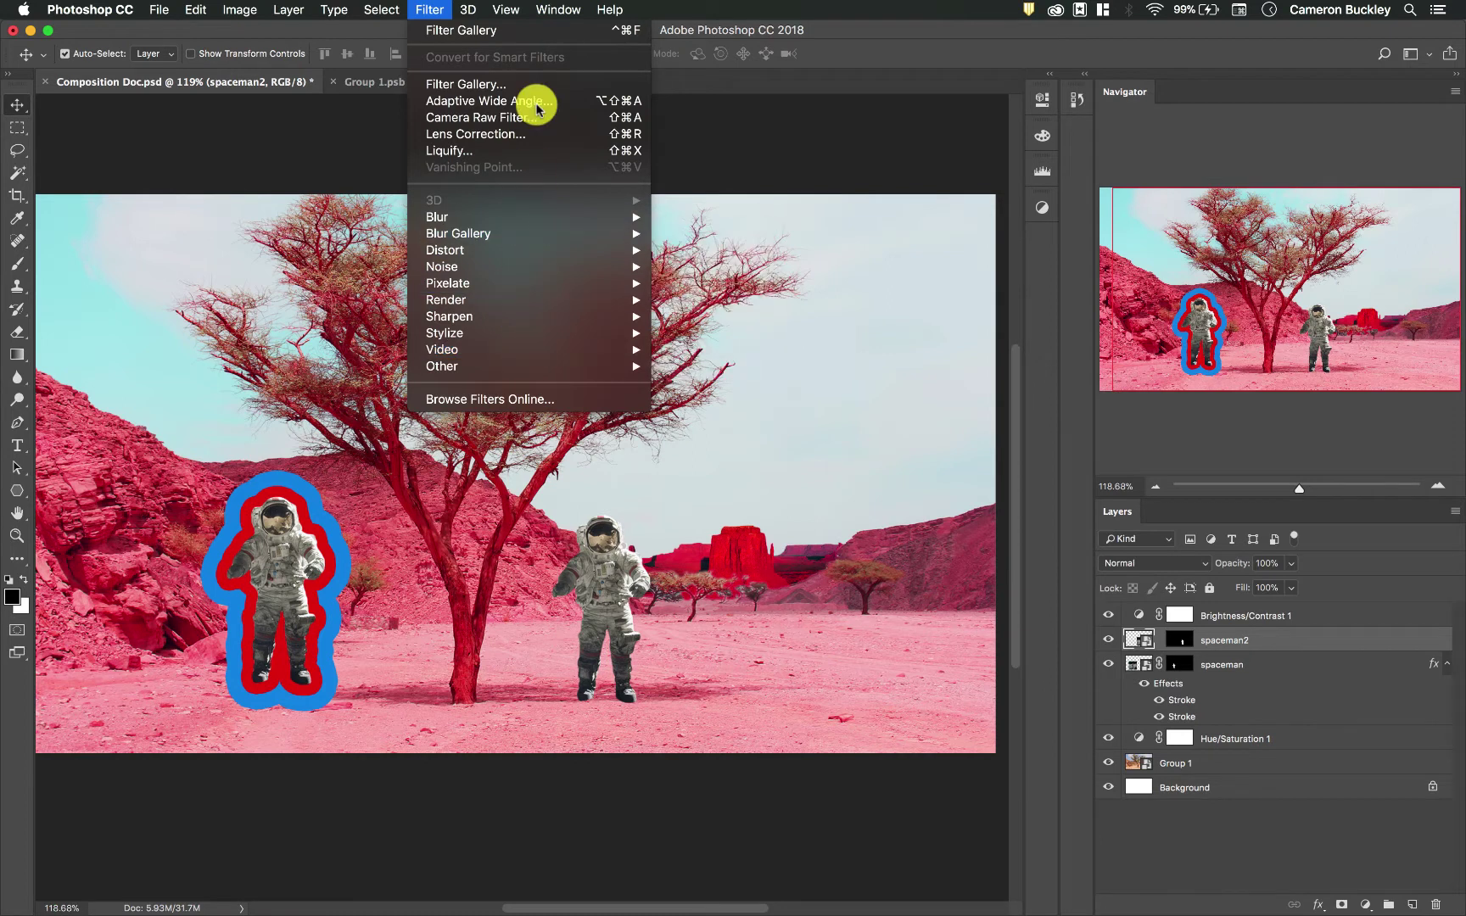
click(488, 36)
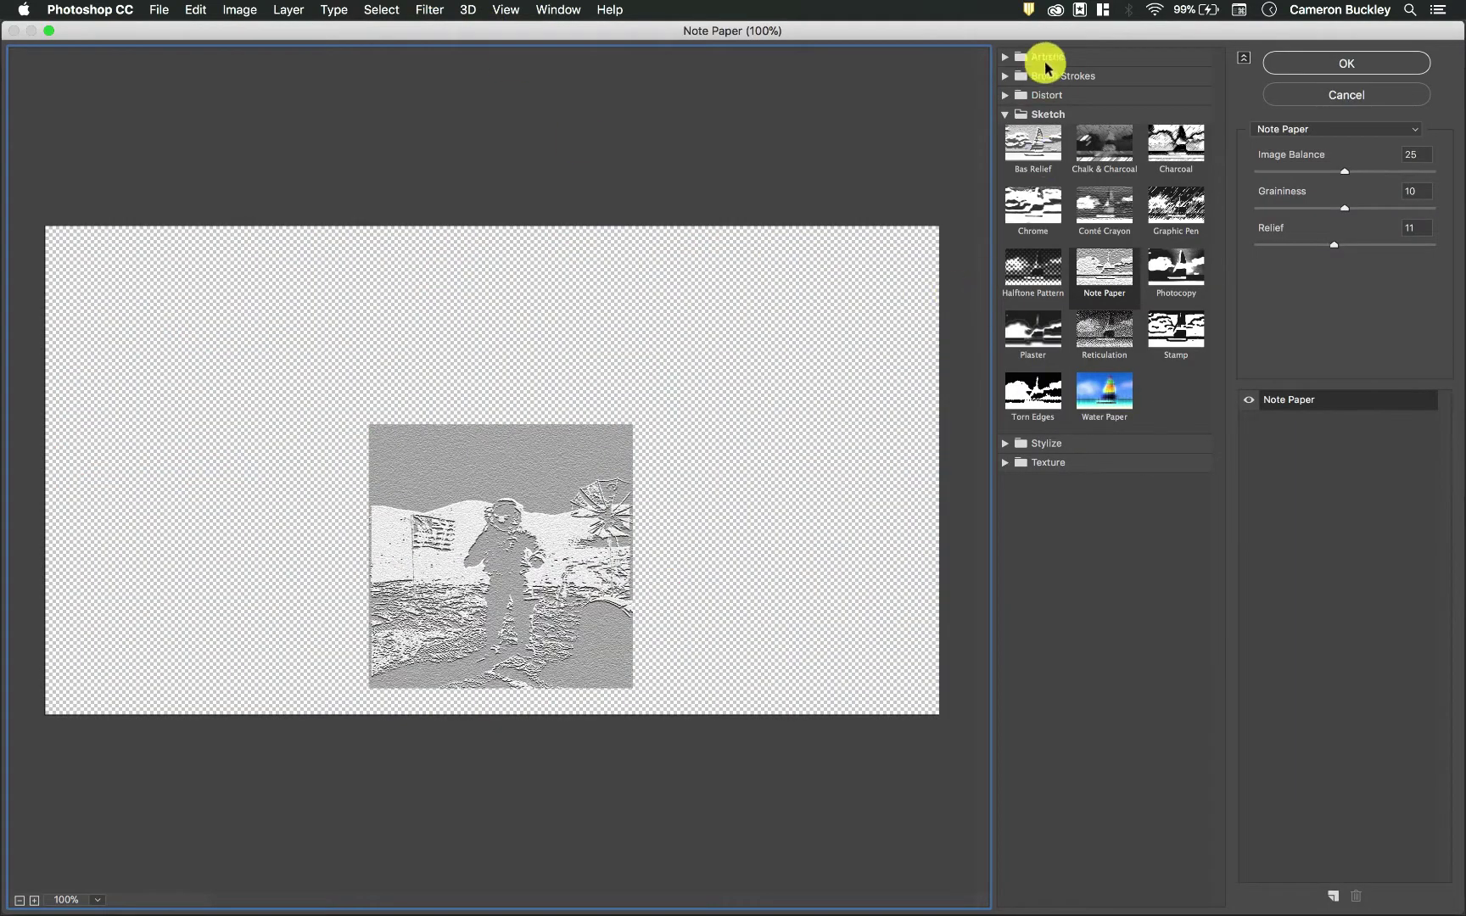
click(1047, 57)
click(1031, 92)
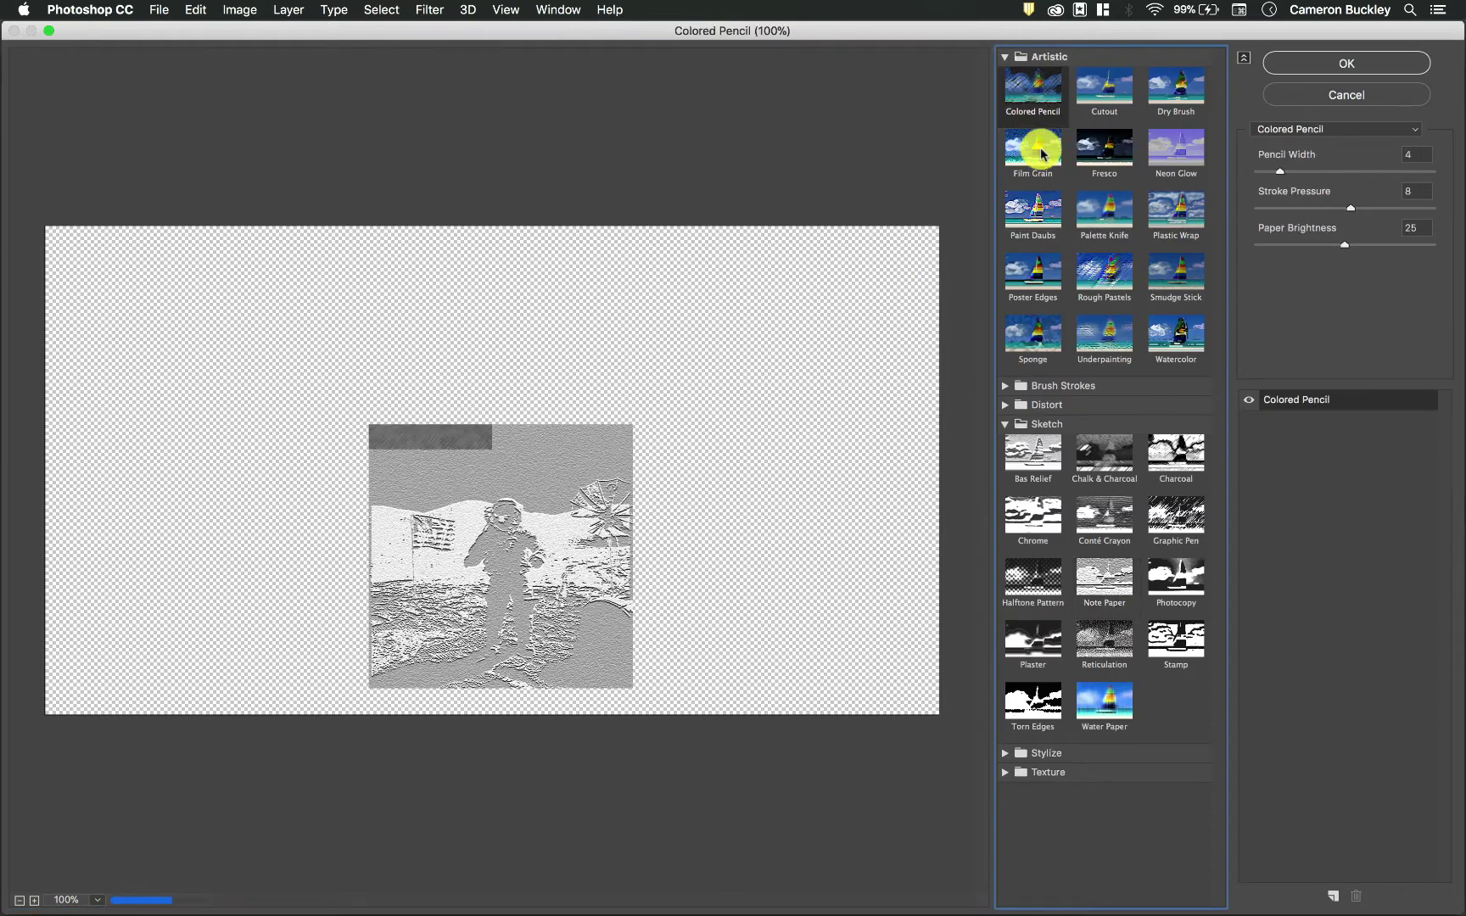
click(1042, 154)
click(1099, 100)
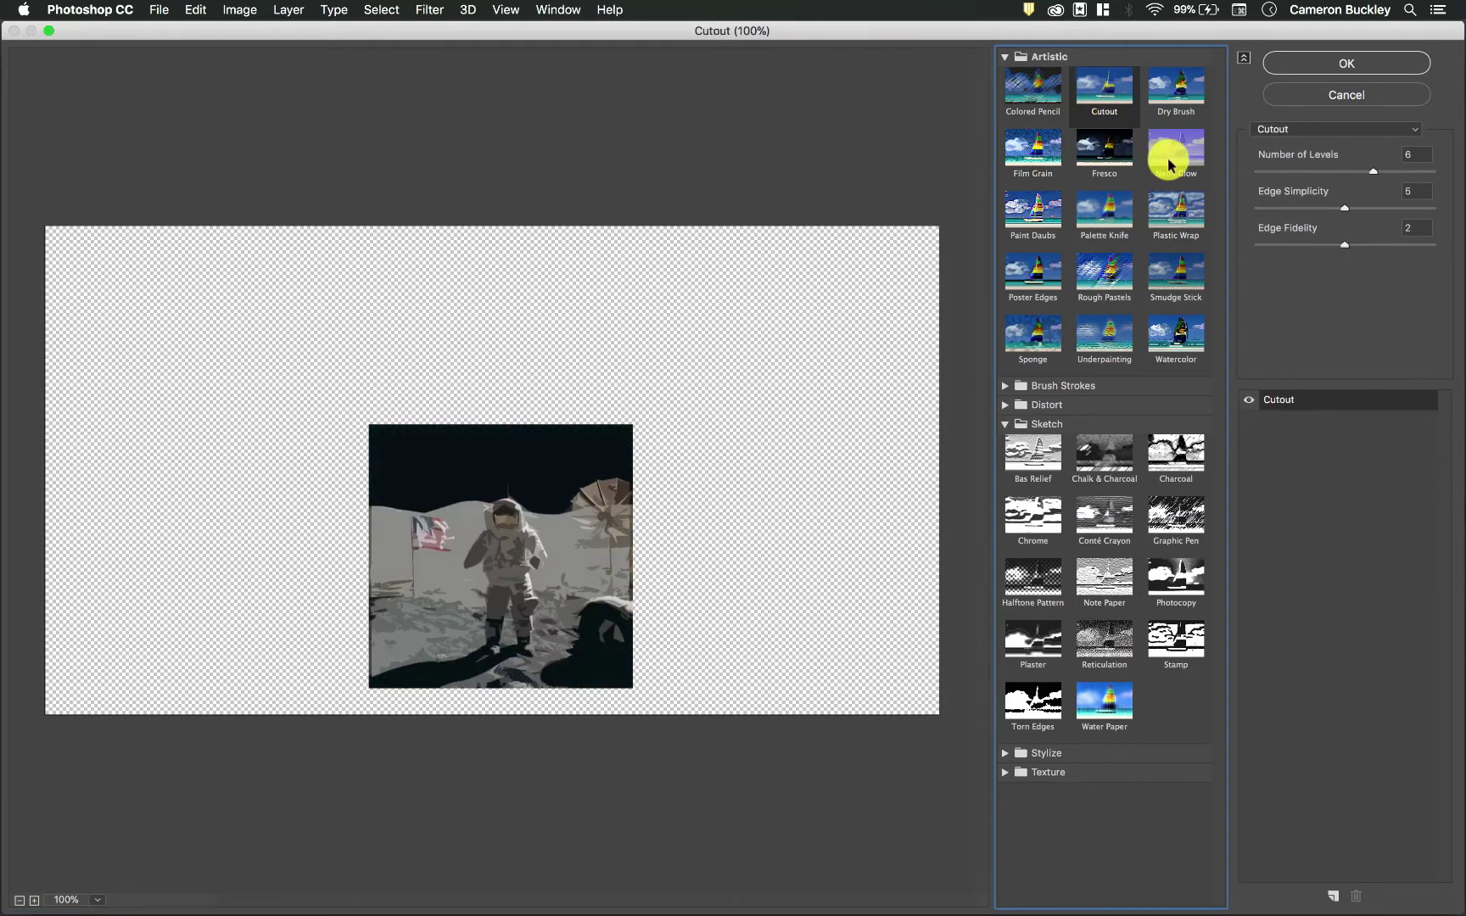
drag(1374, 174, 1321, 179)
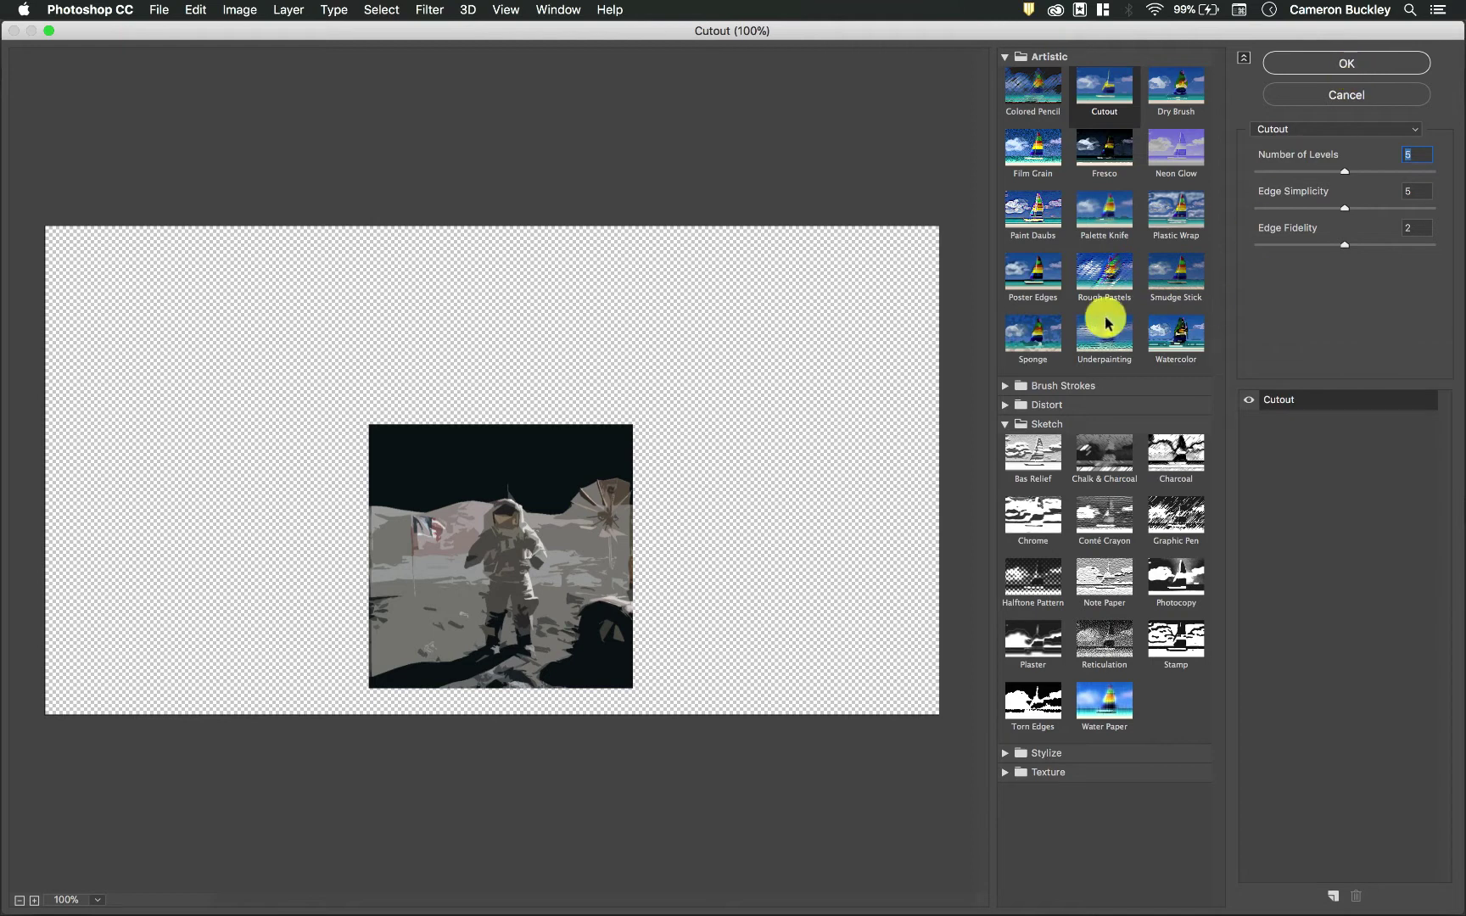
Add a second effect above Cutout, make it Poster Edges, and apply the Filter Gallery to spaceman2.
click(1332, 897)
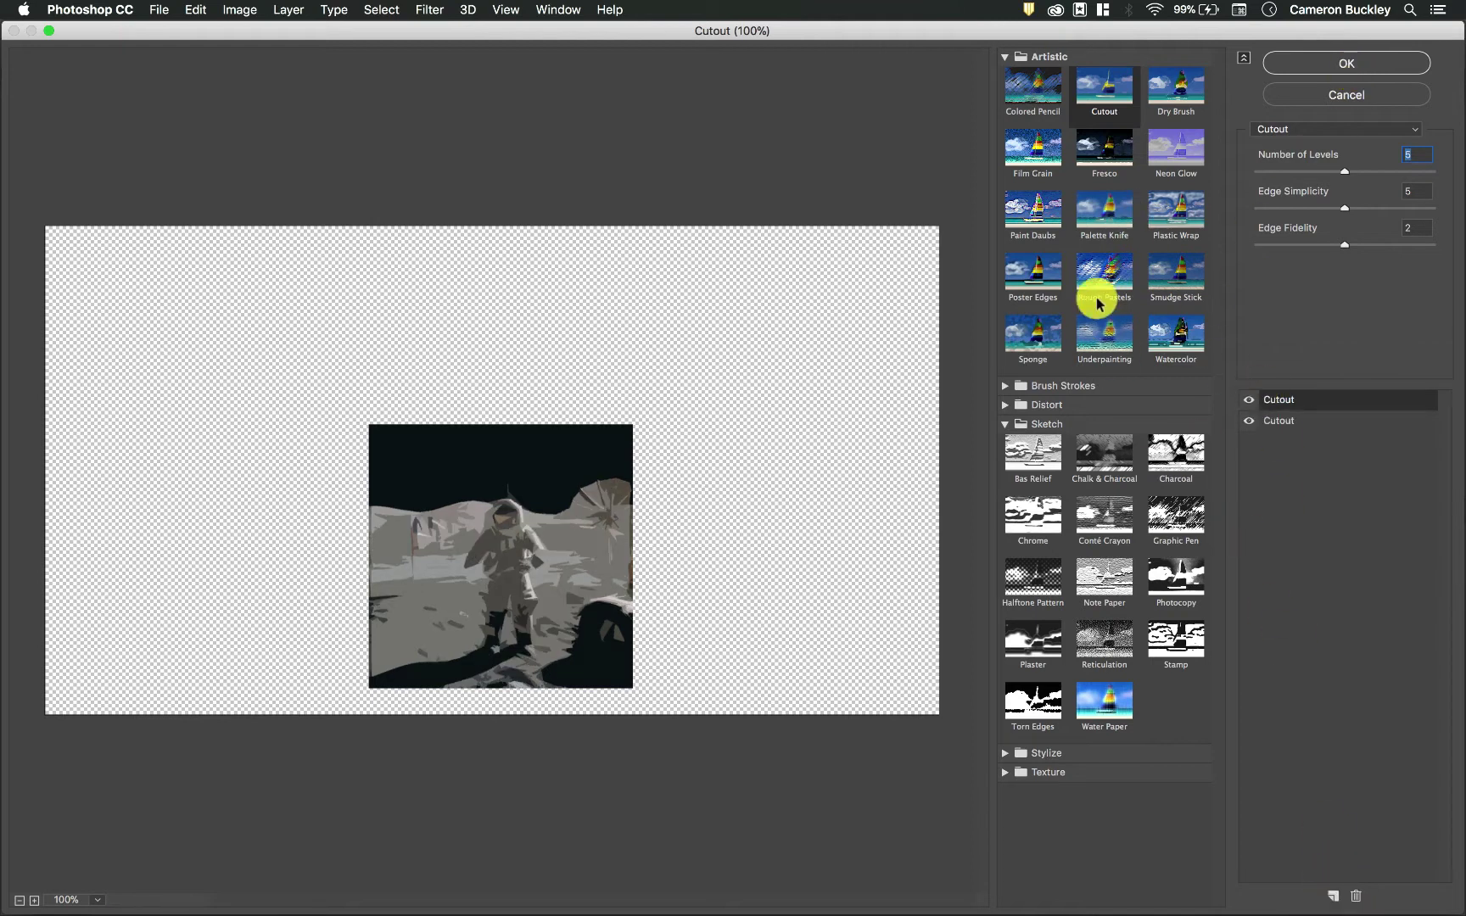
click(1104, 216)
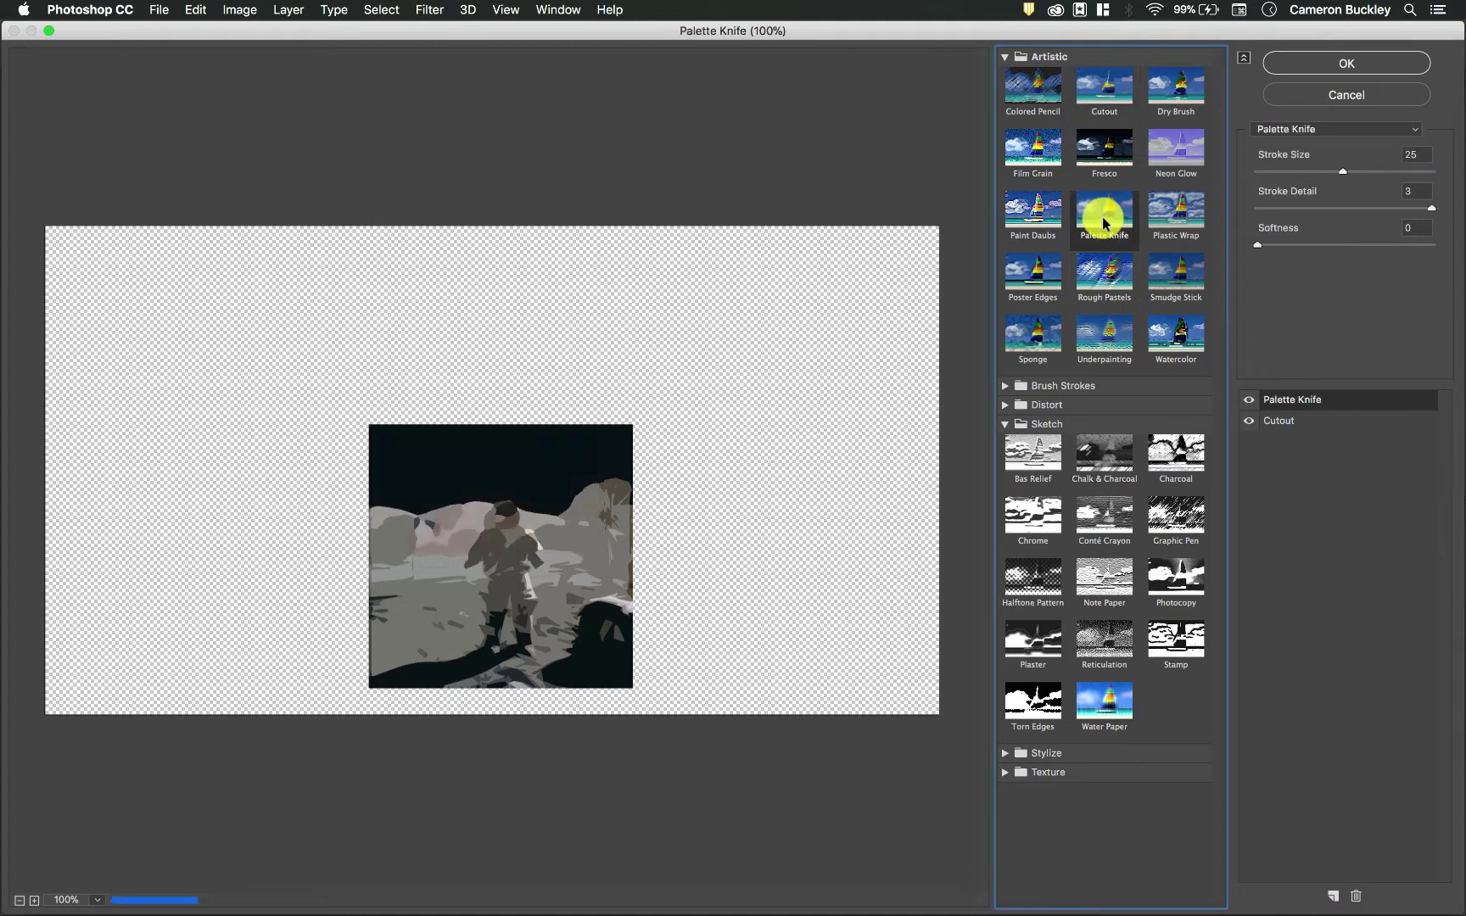
click(1022, 456)
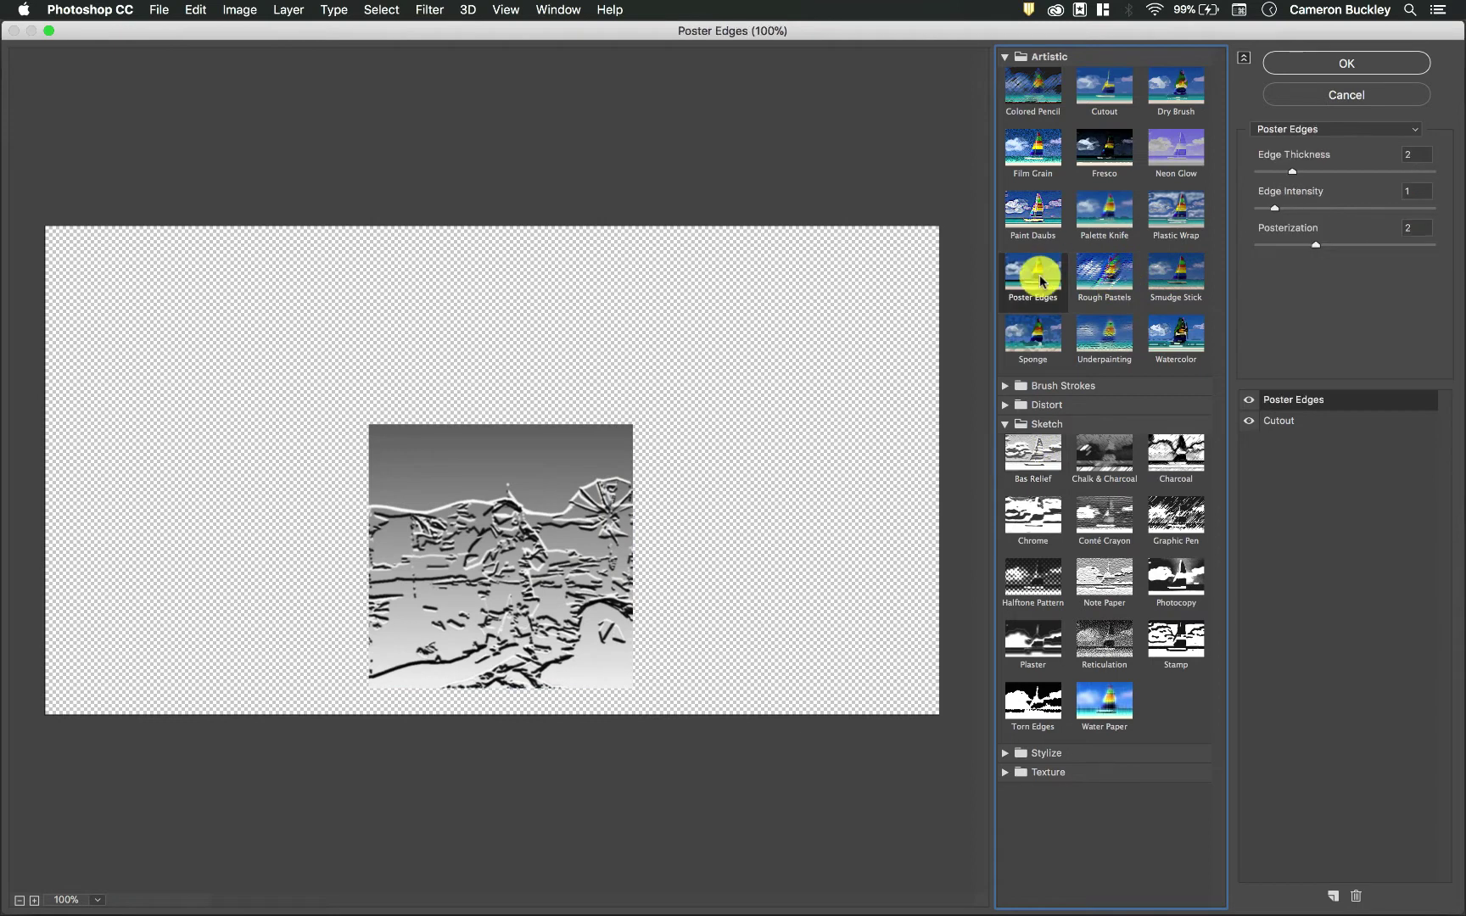
click(1039, 279)
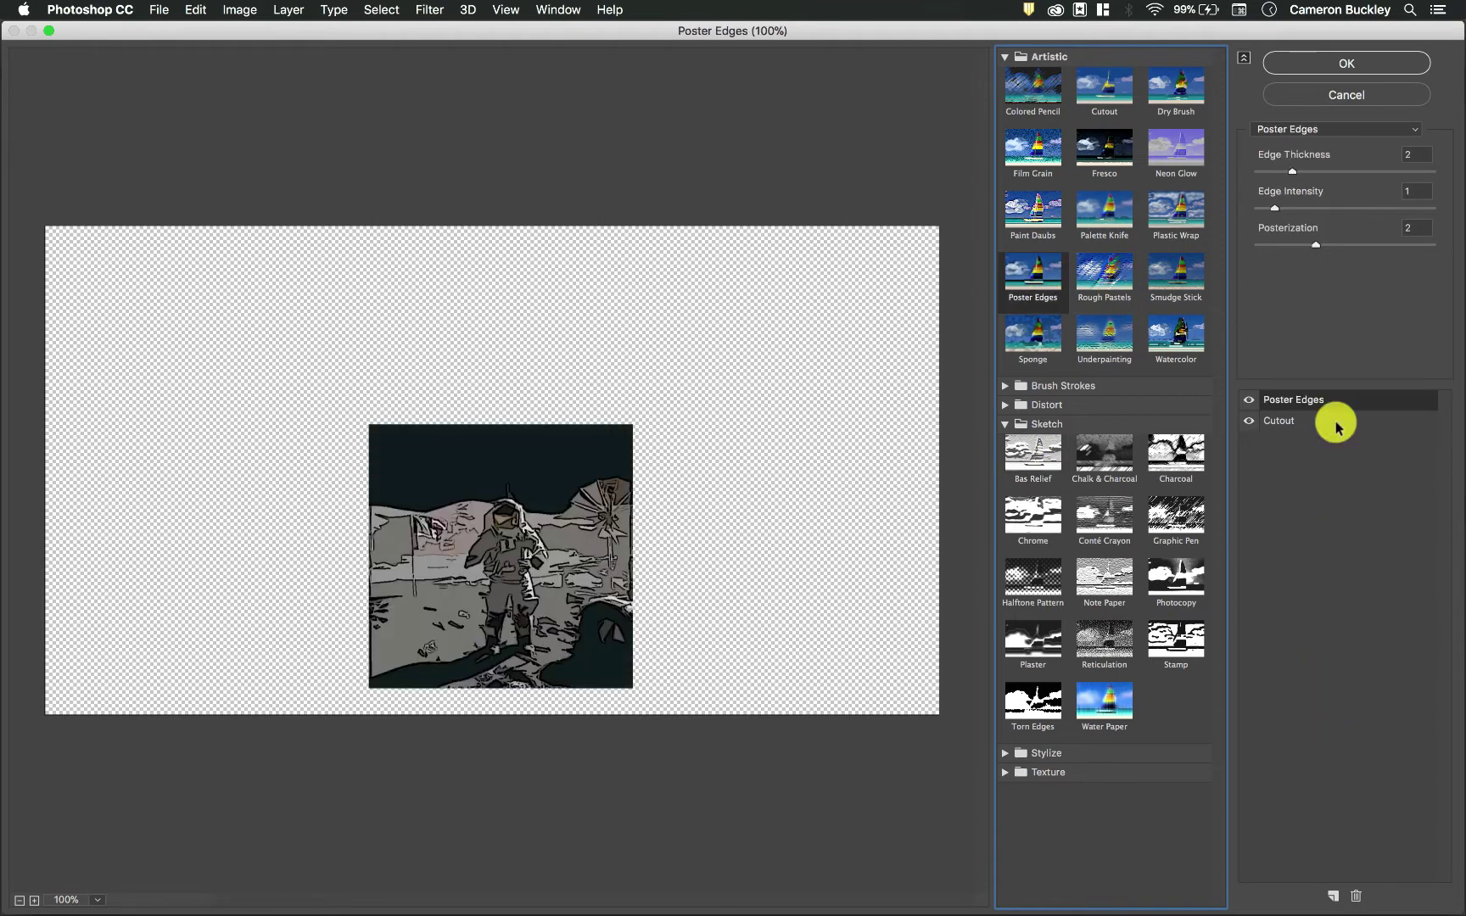
click(1375, 62)
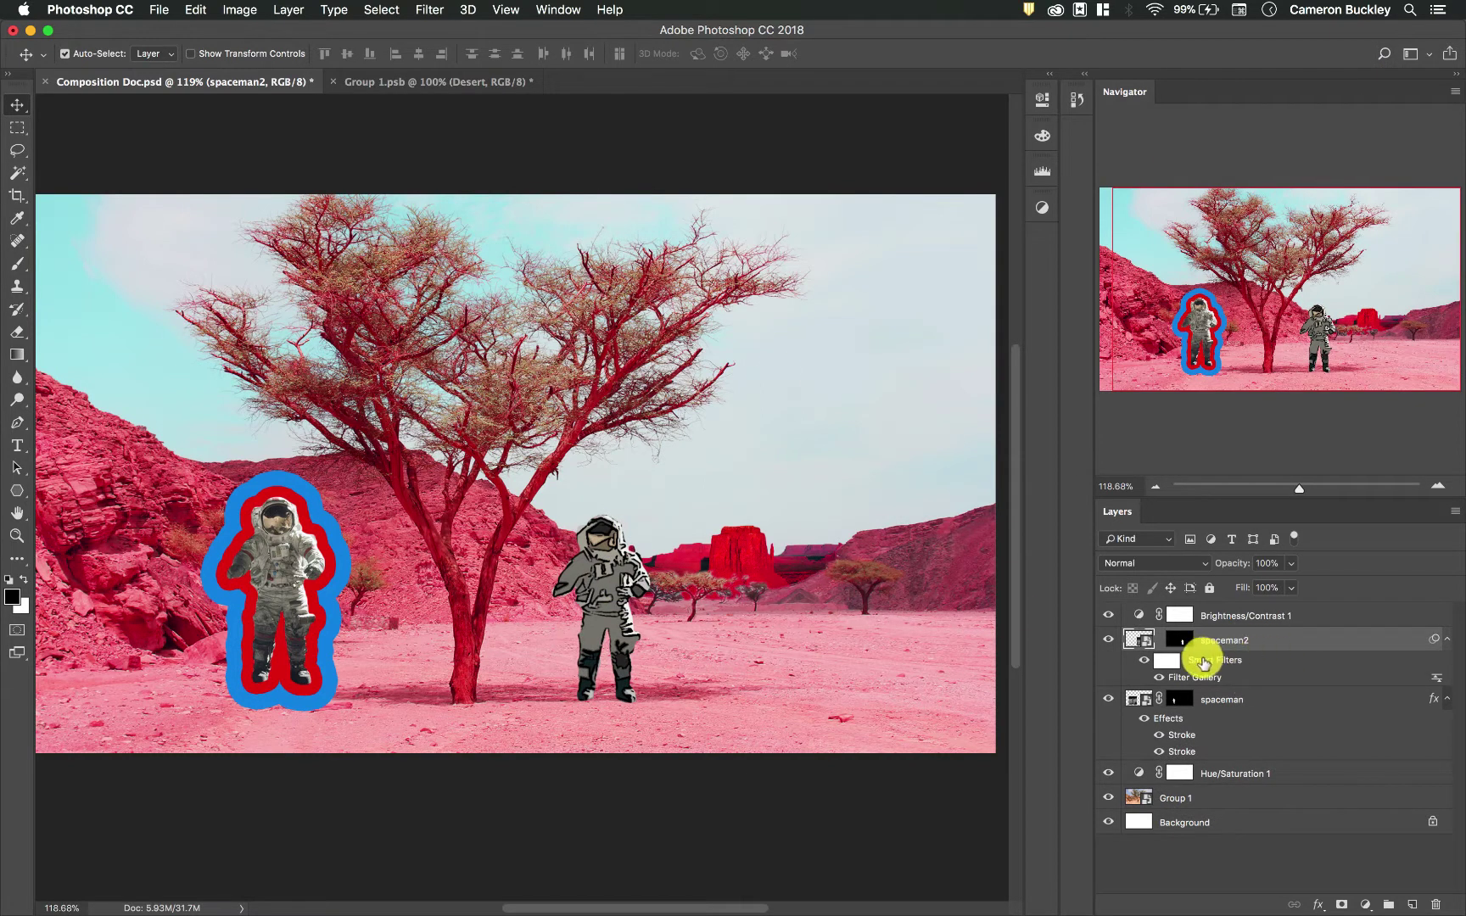
Try painting black on the smart filter mask over the spaceman2 figure's head, then undo the stroke.
click(1169, 663)
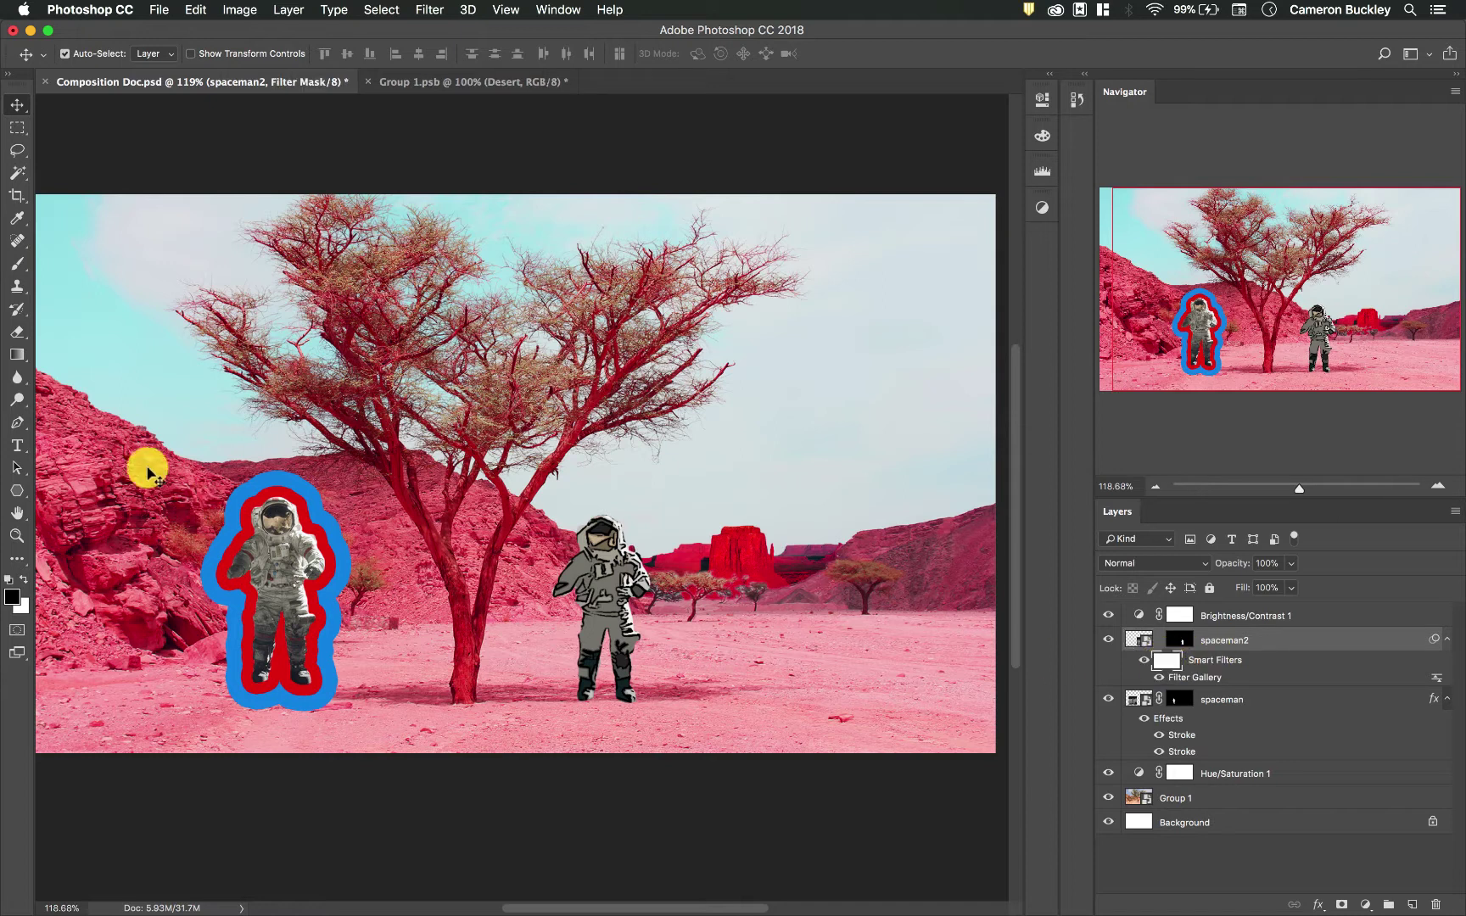
click(17, 265)
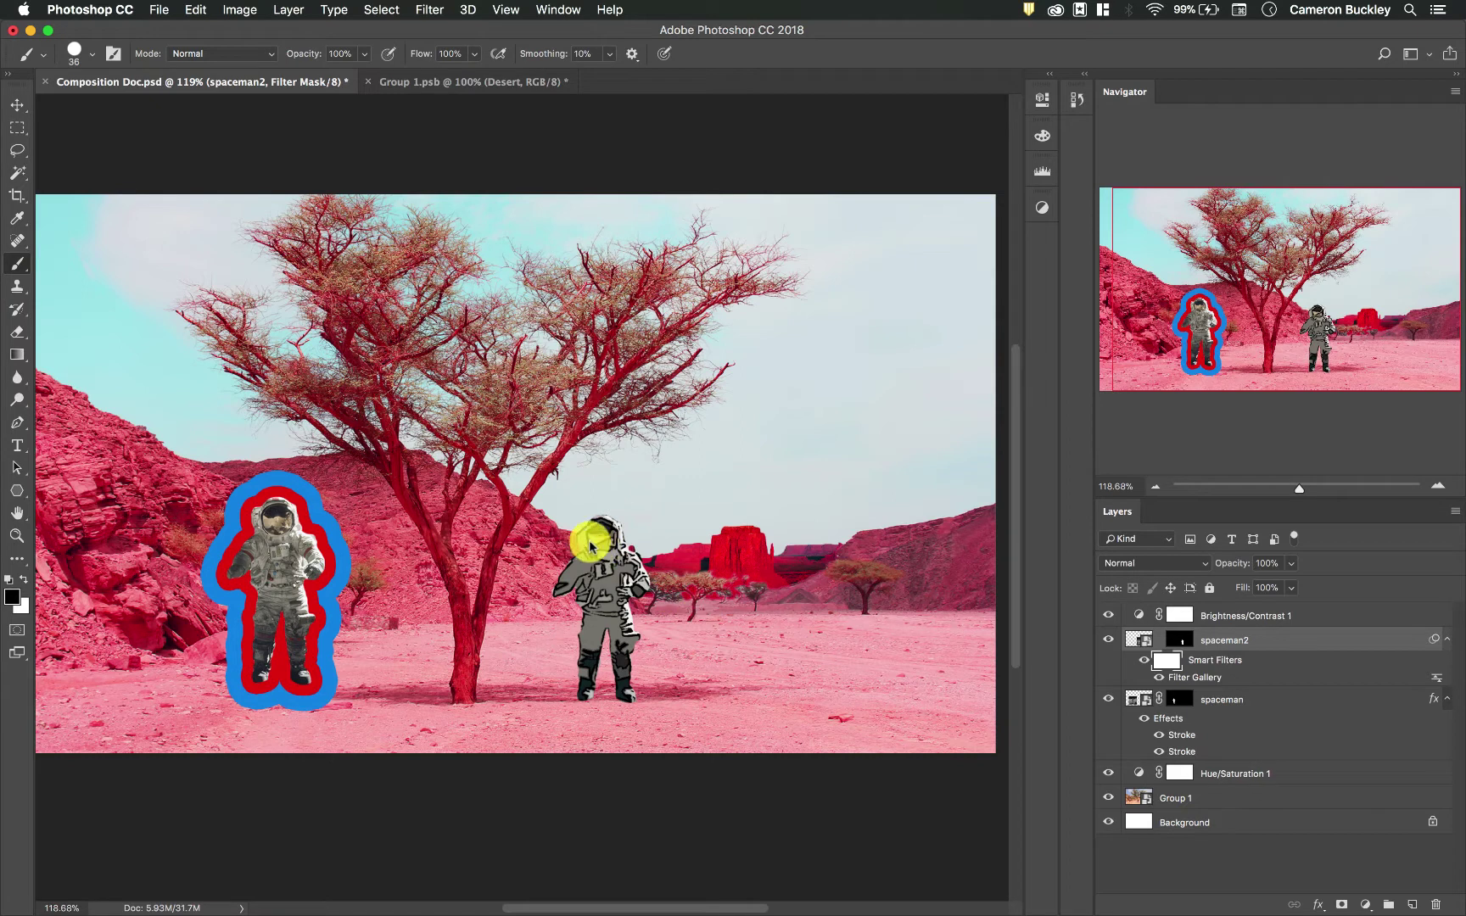
mouse_move(593, 543)
mouse_down()
mouse_move(562, 547)
mouse_move(625, 537)
mouse_move(576, 533)
mouse_up()
key(super+z)
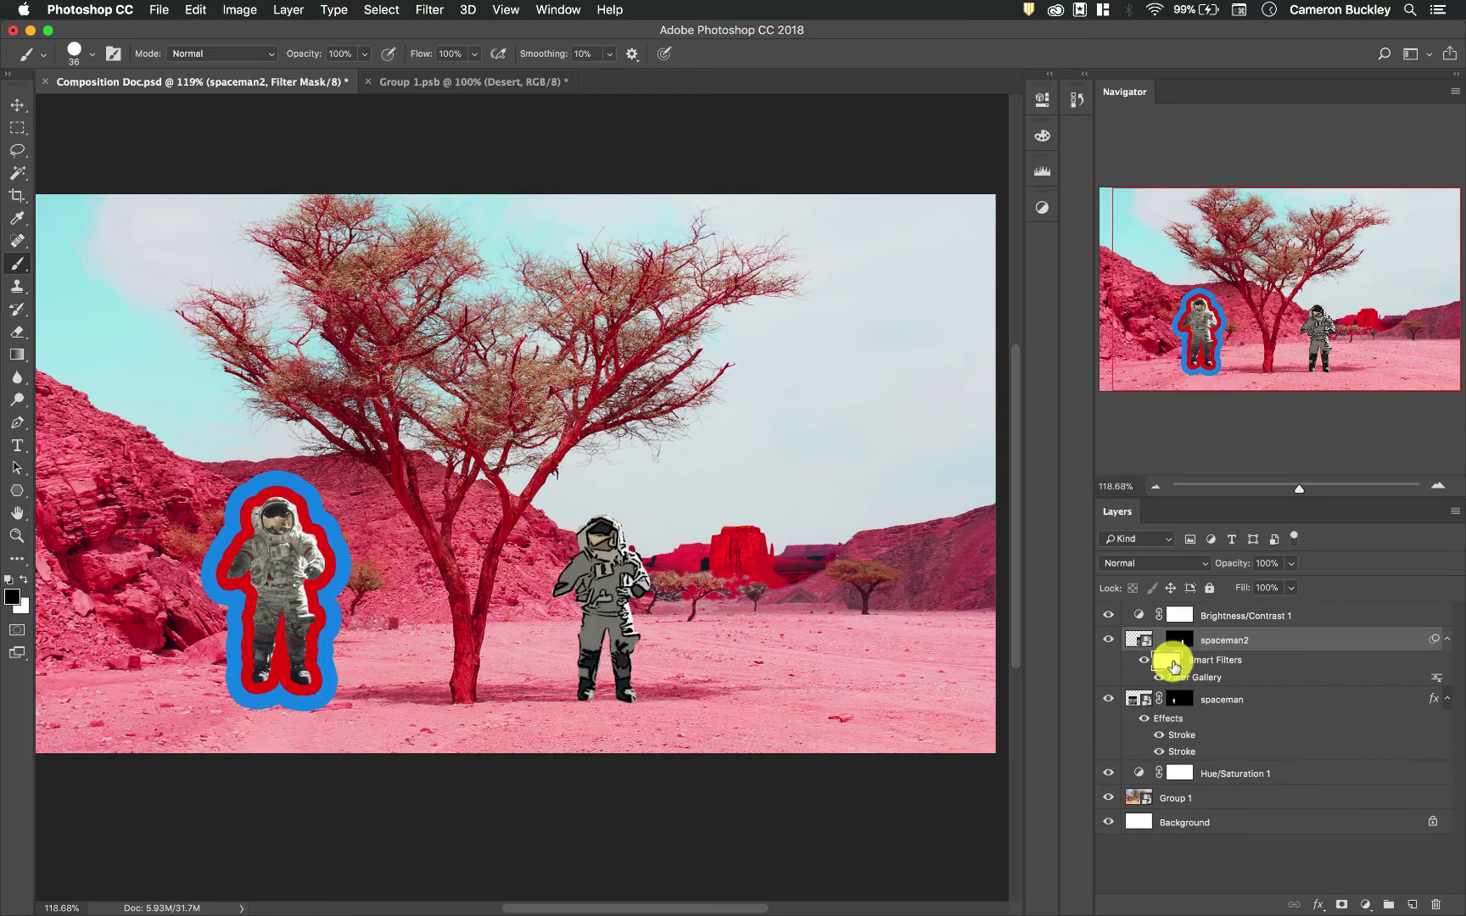
Toggle the Filter Gallery smart filter's visibility to compare spaceman2 with and without the effect.
click(1192, 678)
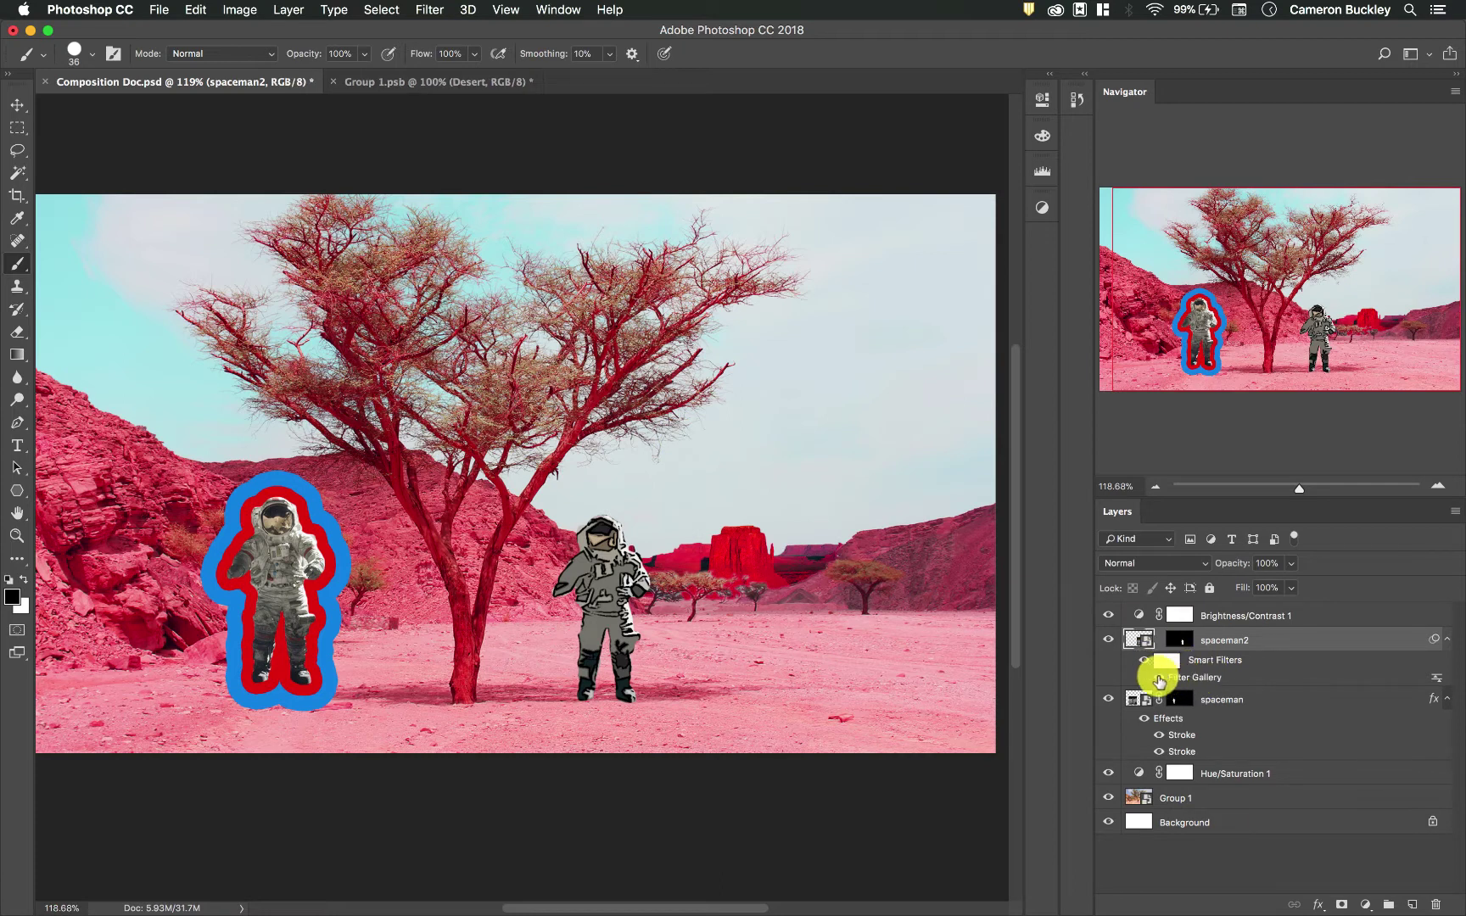
click(1161, 679)
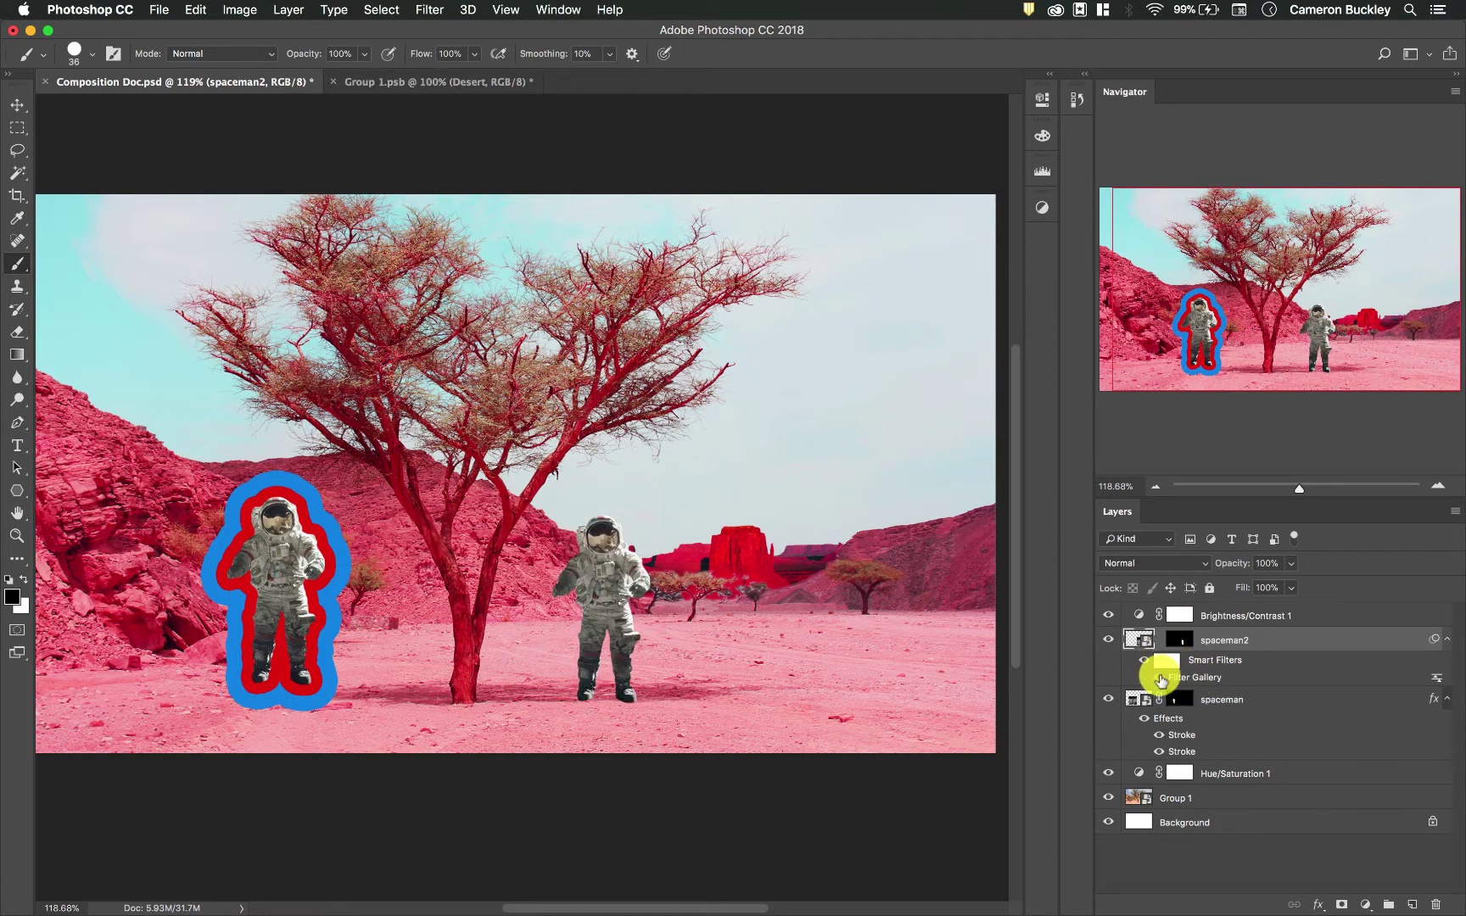
click(1160, 679)
click(1161, 679)
click(1159, 678)
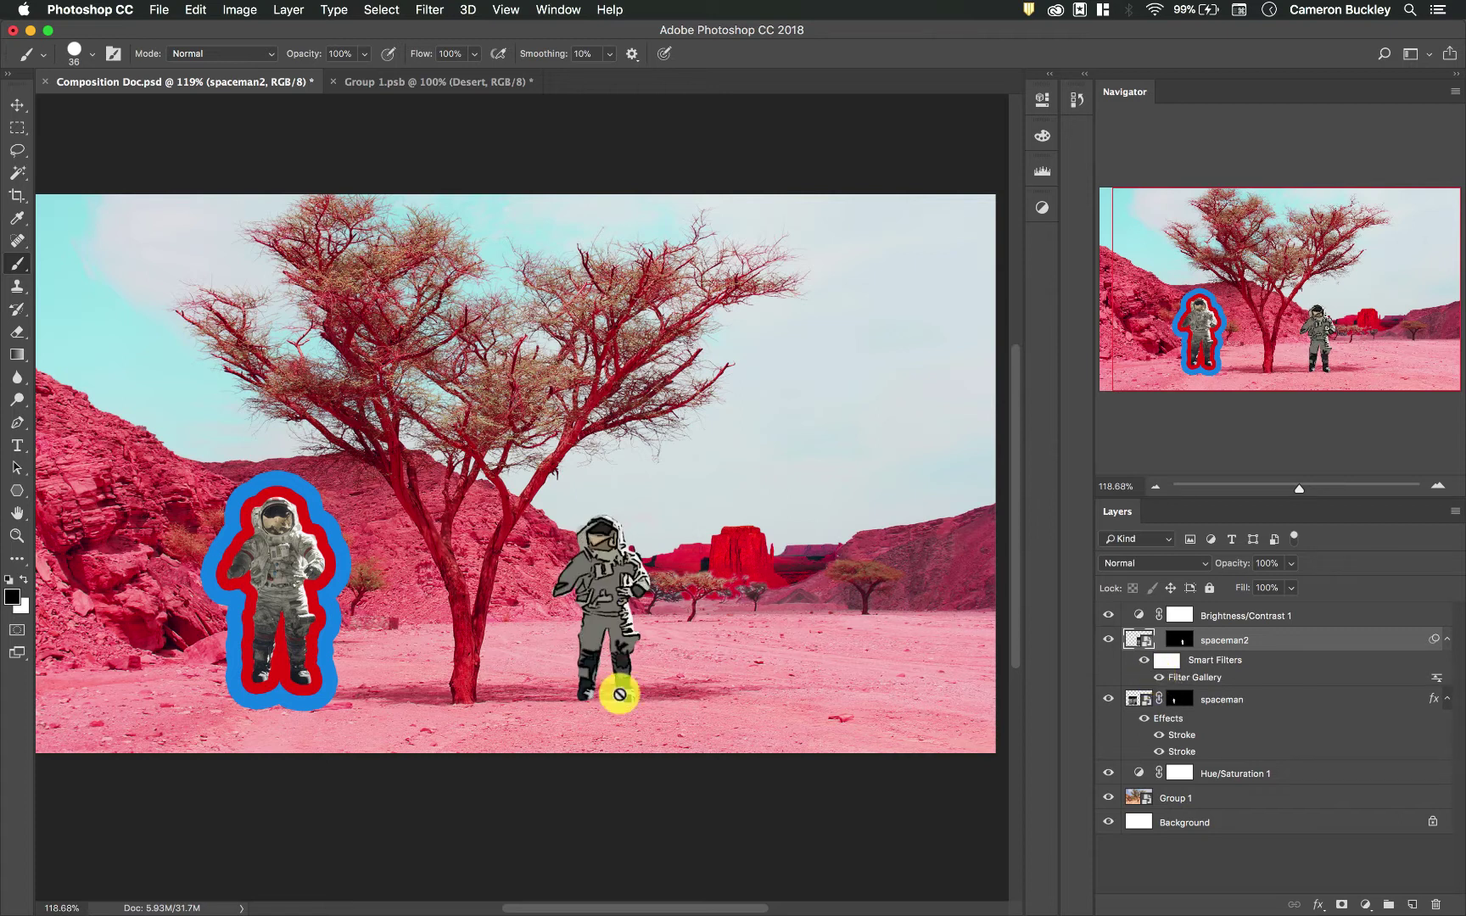
Lower the opacity of the Filter Gallery smart filter on spaceman2 to about 52% in its blending options.
double_click(1434, 681)
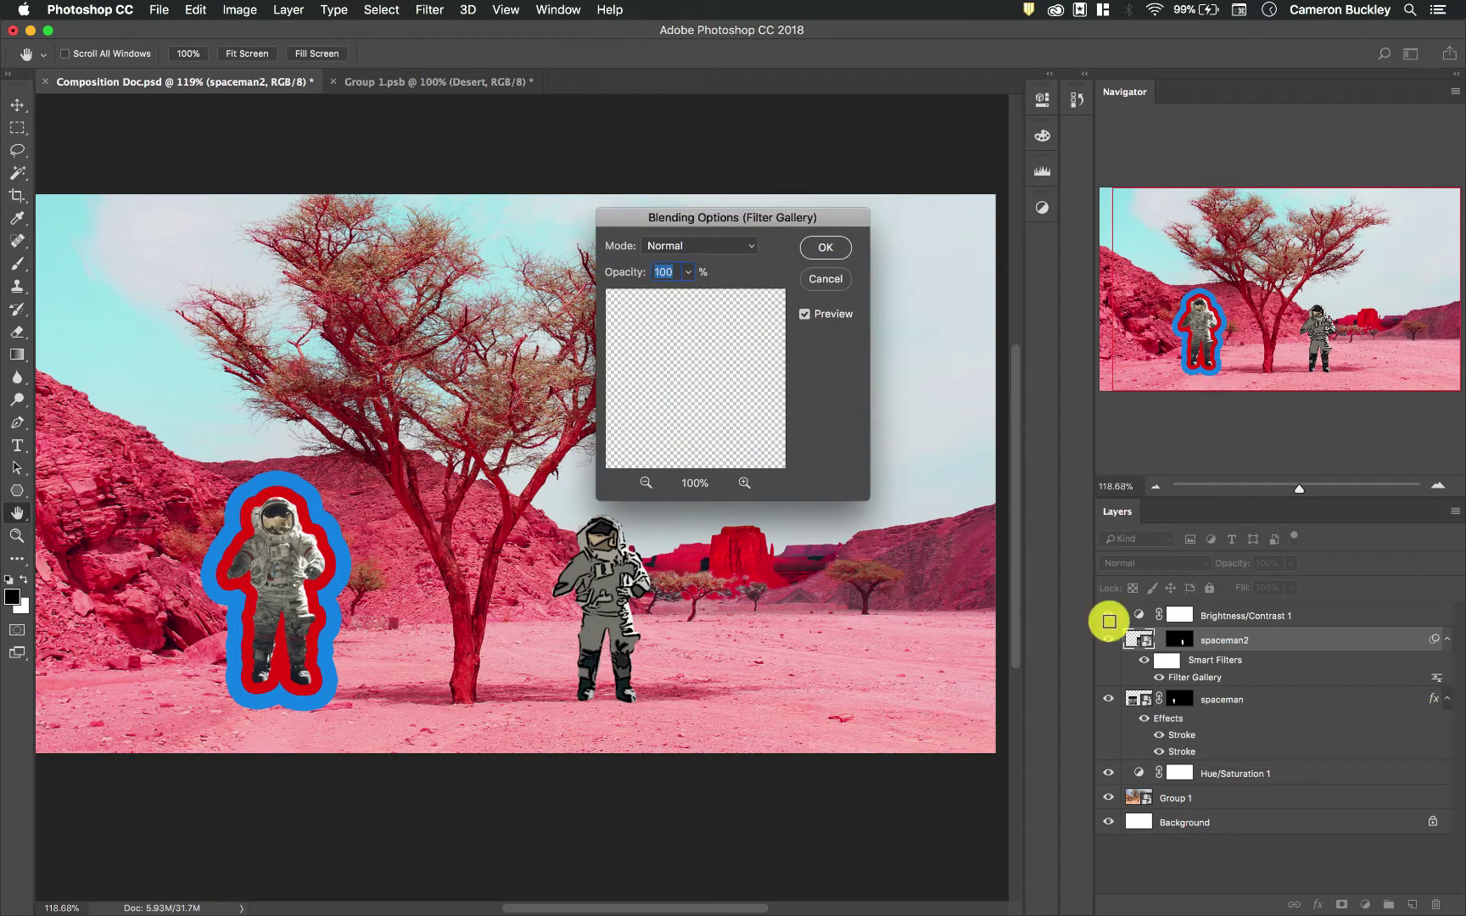
click(686, 273)
mouse_move(663, 296)
mouse_down()
mouse_move(623, 297)
mouse_move(640, 297)
mouse_up()
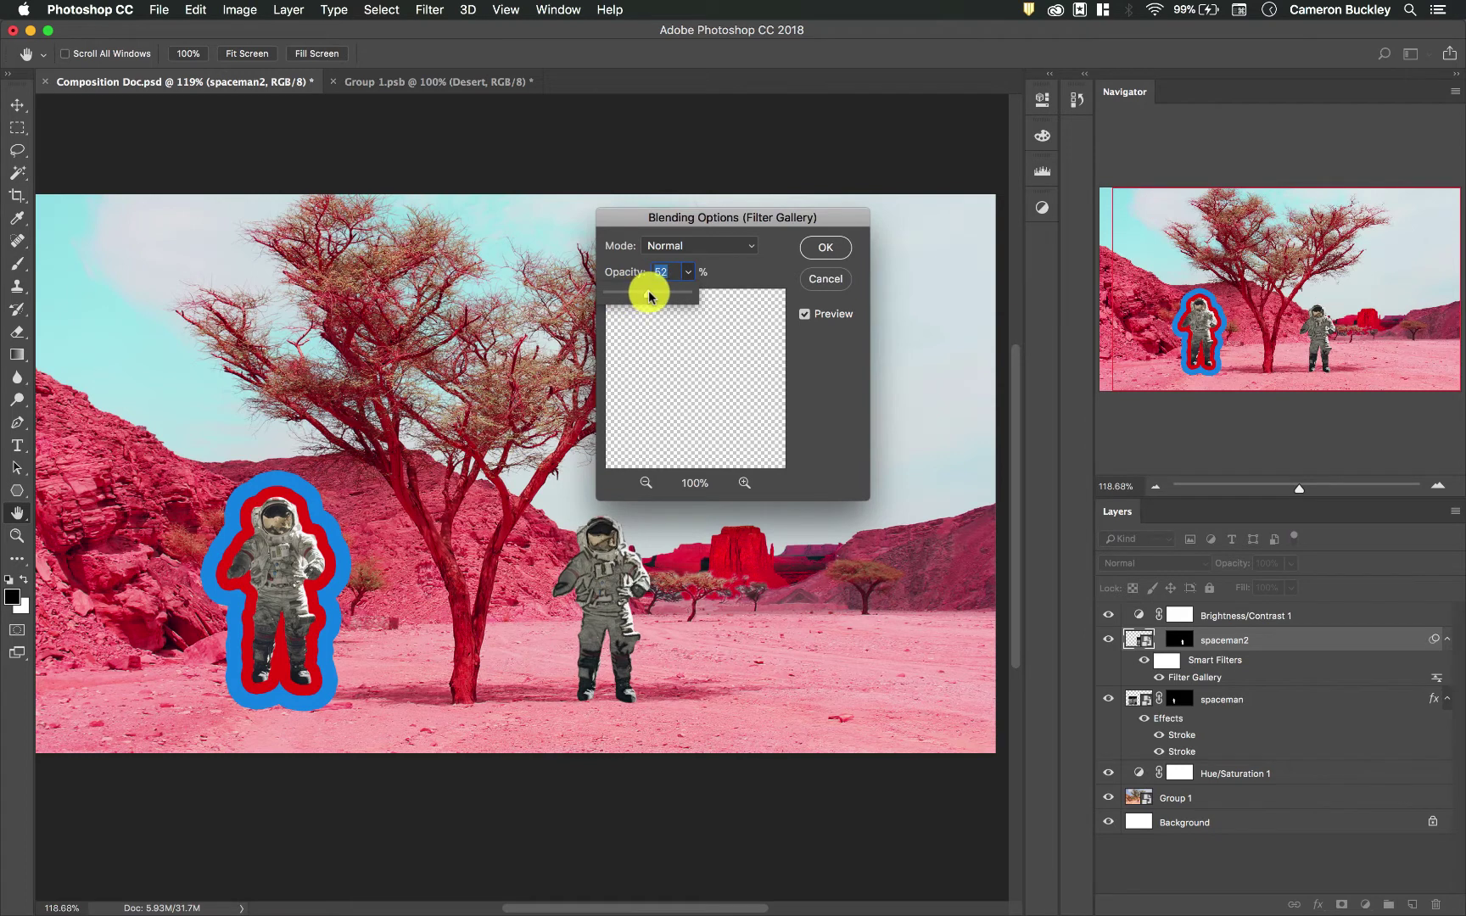
click(827, 247)
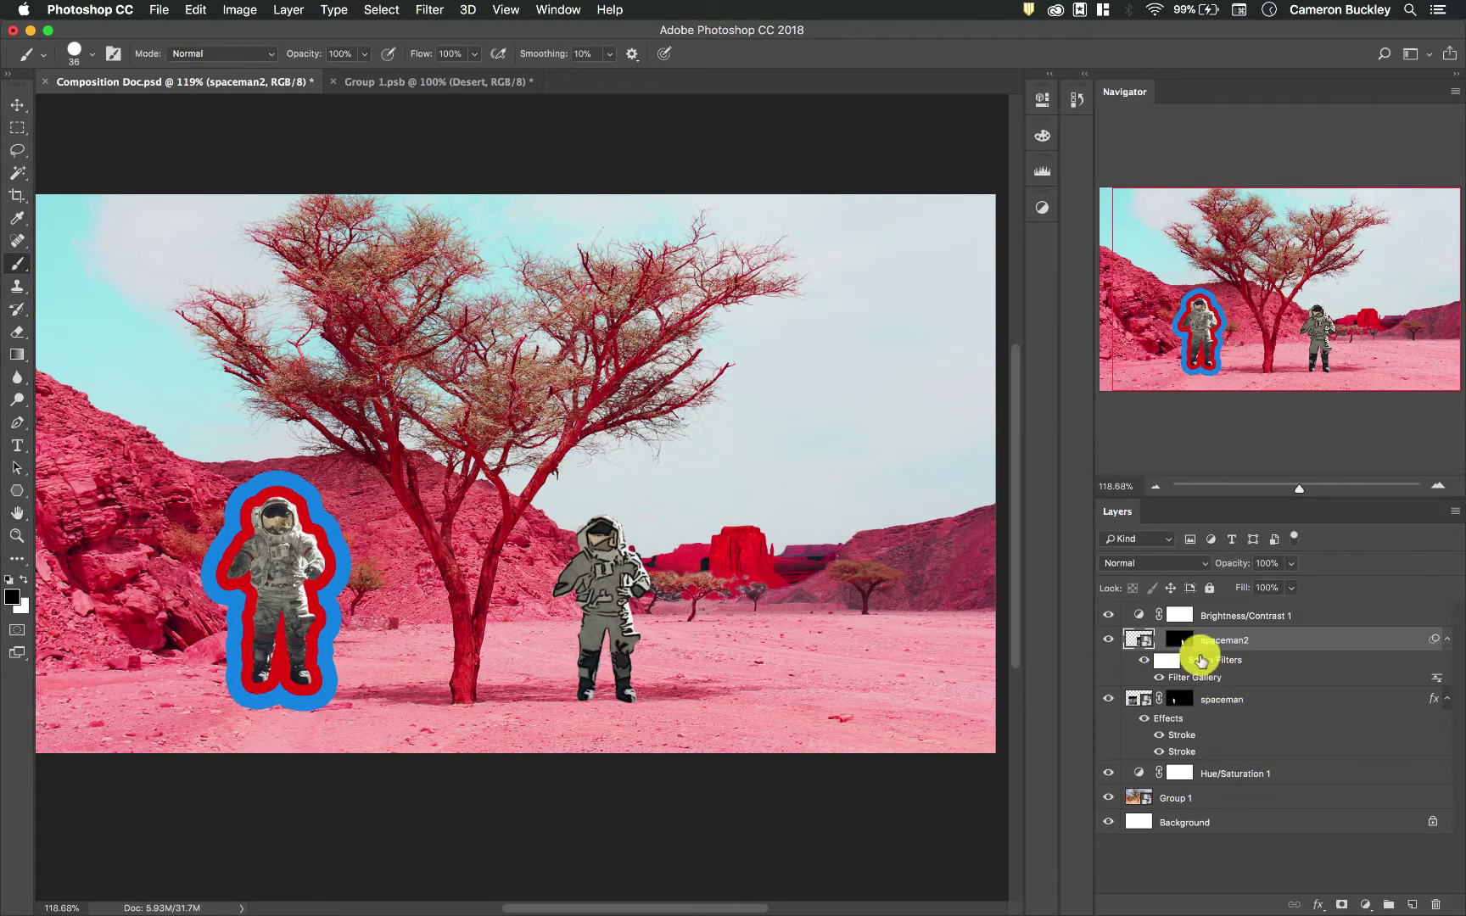
Delete the Filter Gallery smart filter from spaceman2, undo the deletion, and delete the filter again.
drag(1209, 679, 1437, 903)
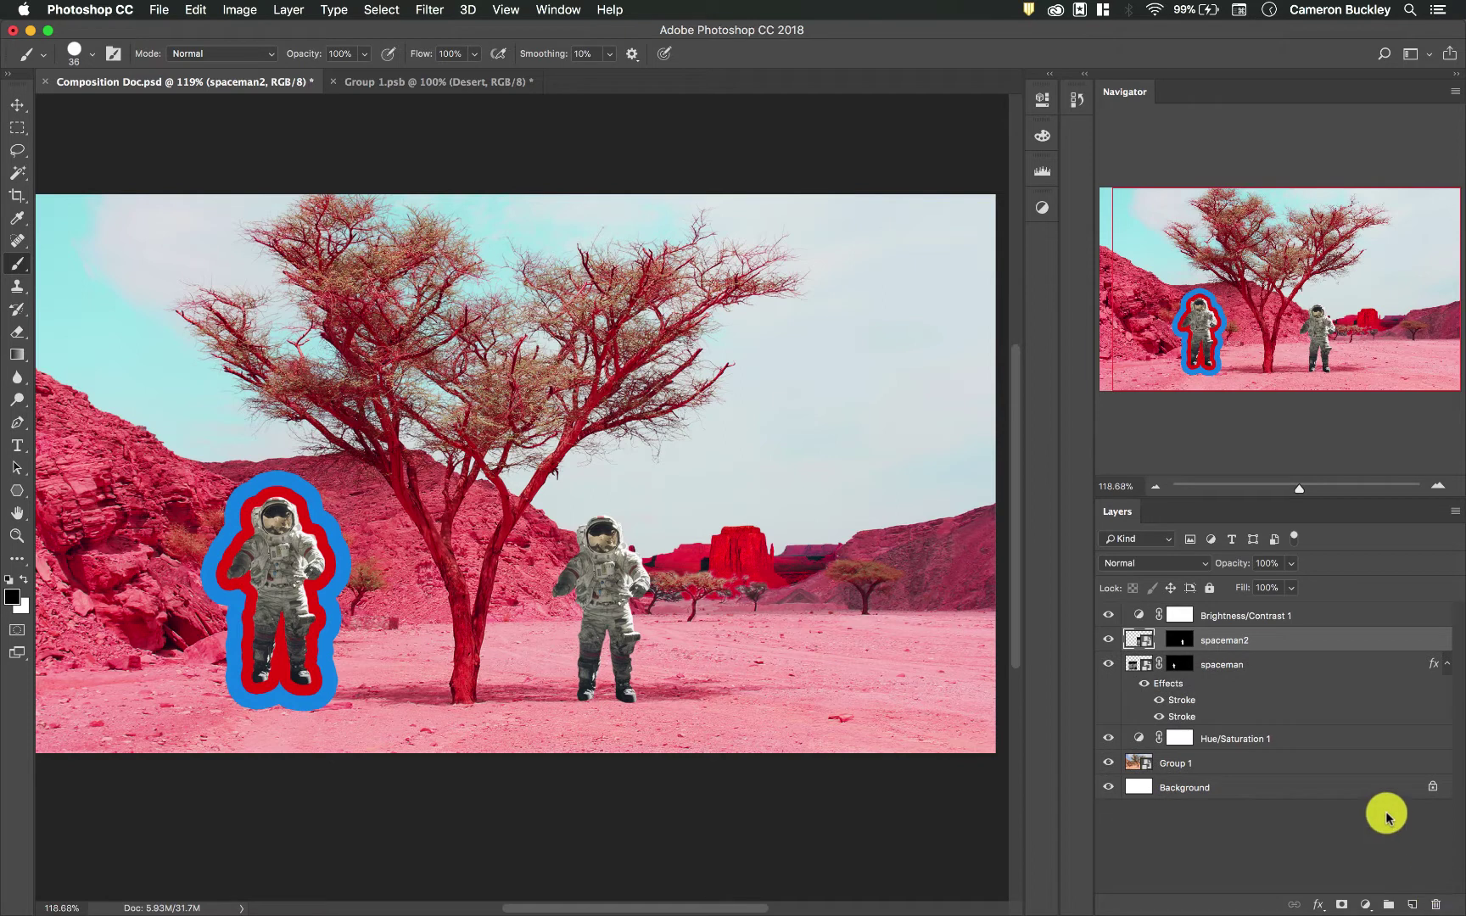
key(super+z)
right_click(1207, 681)
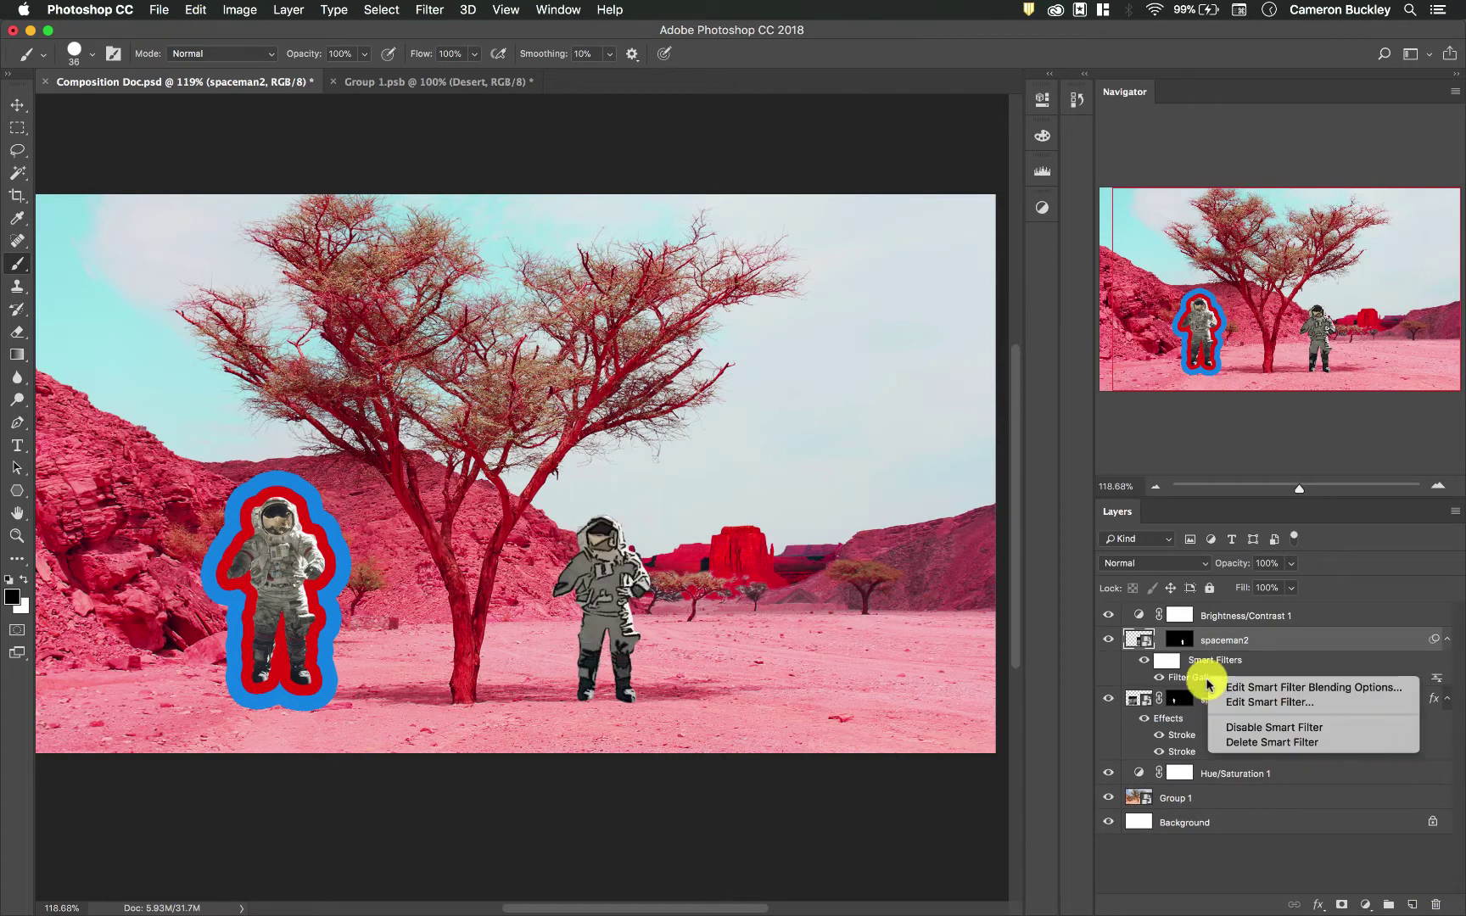
click(1272, 743)
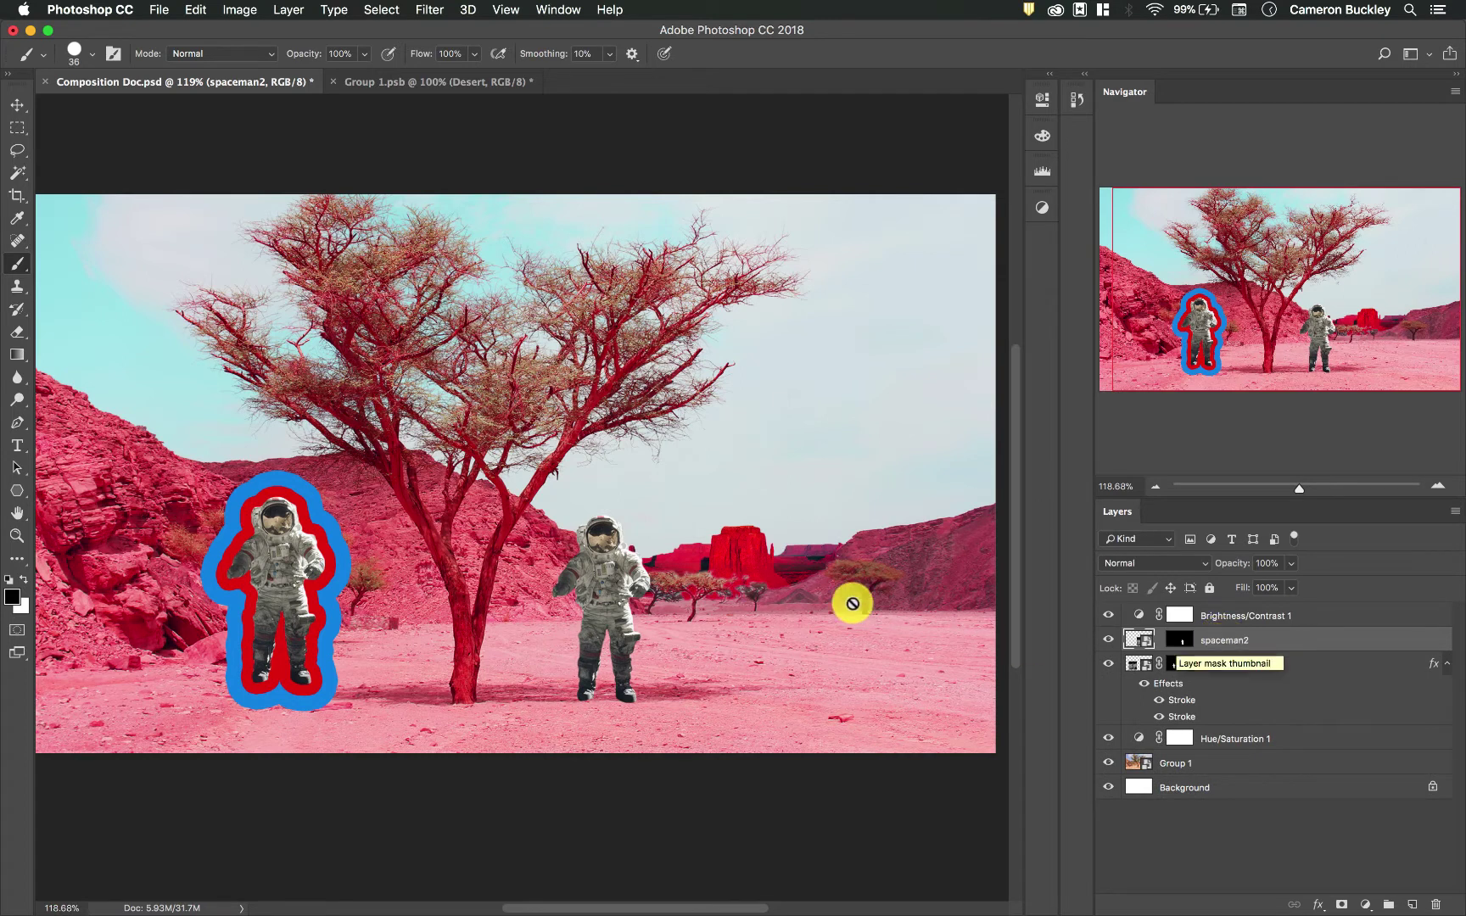
Apply a Gaussian Blur smart filter with a 0.8 pixel radius to spaceman2.
click(427, 10)
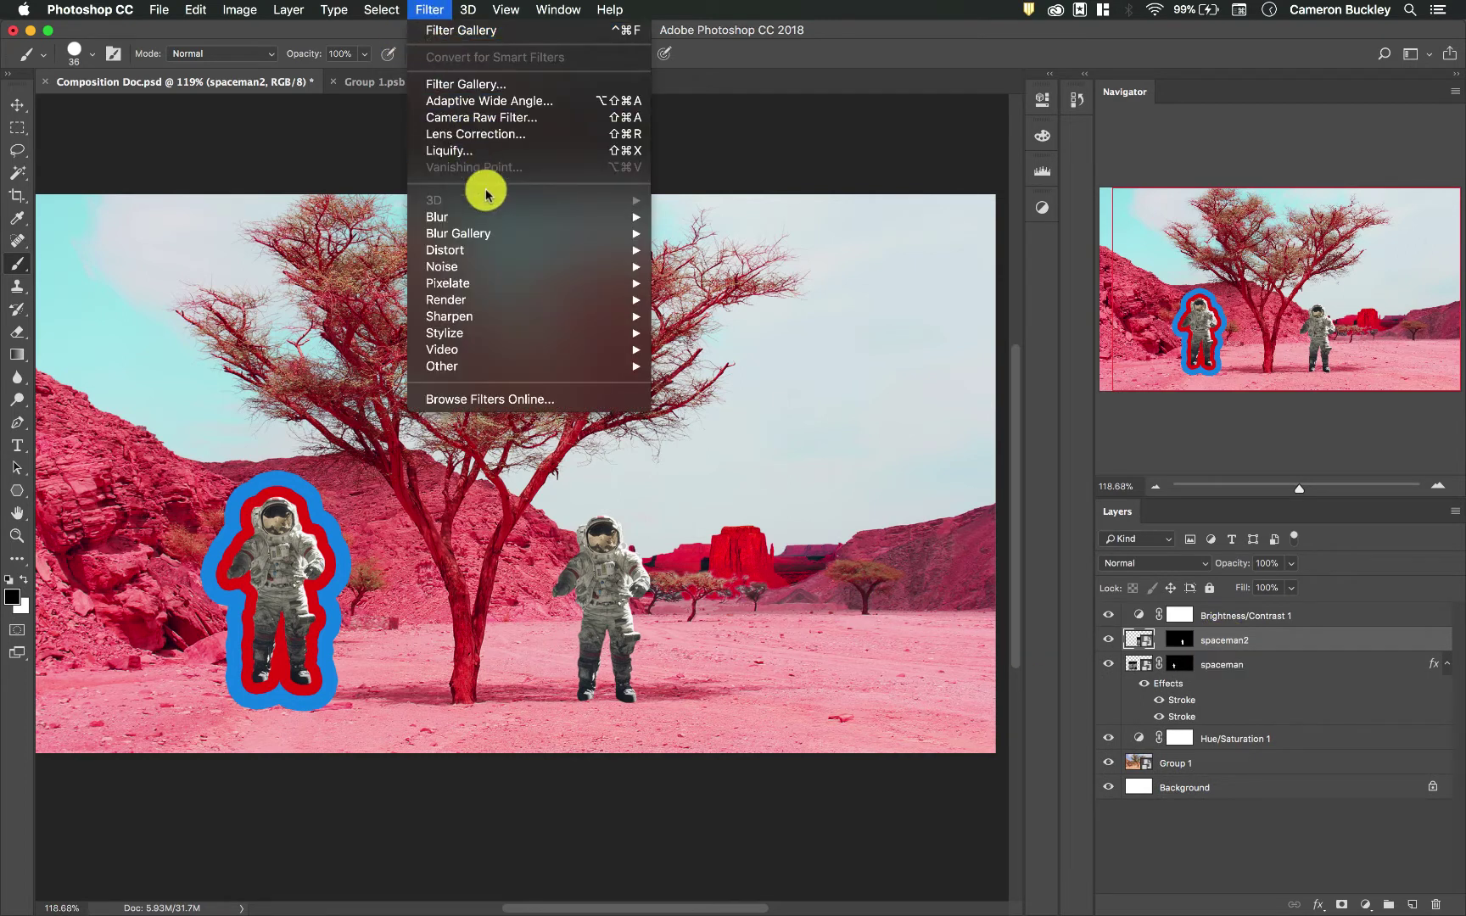
mouse_move(482, 216)
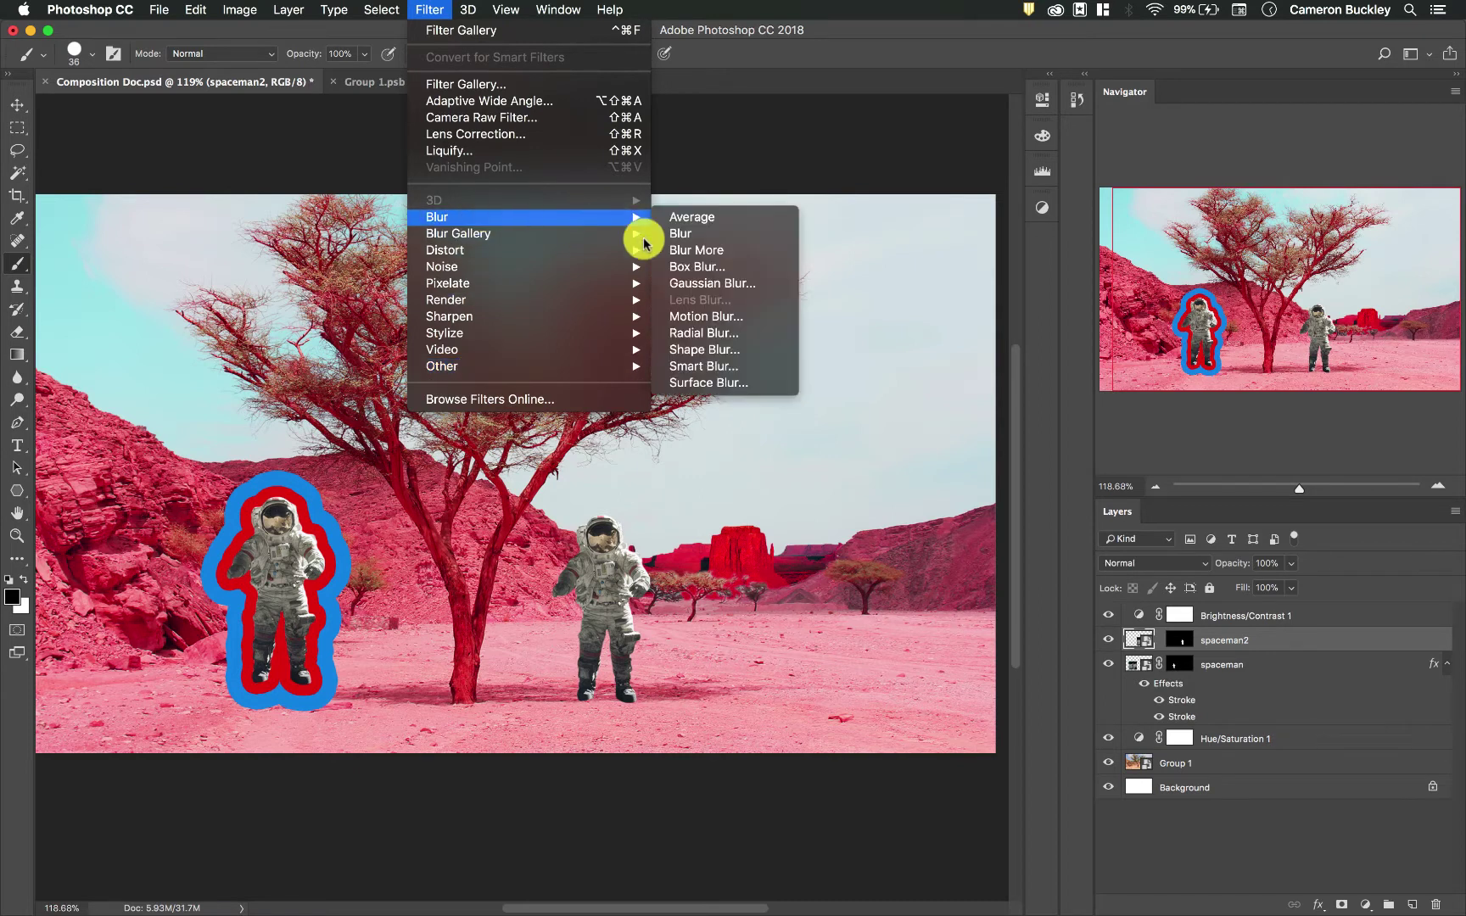
click(714, 283)
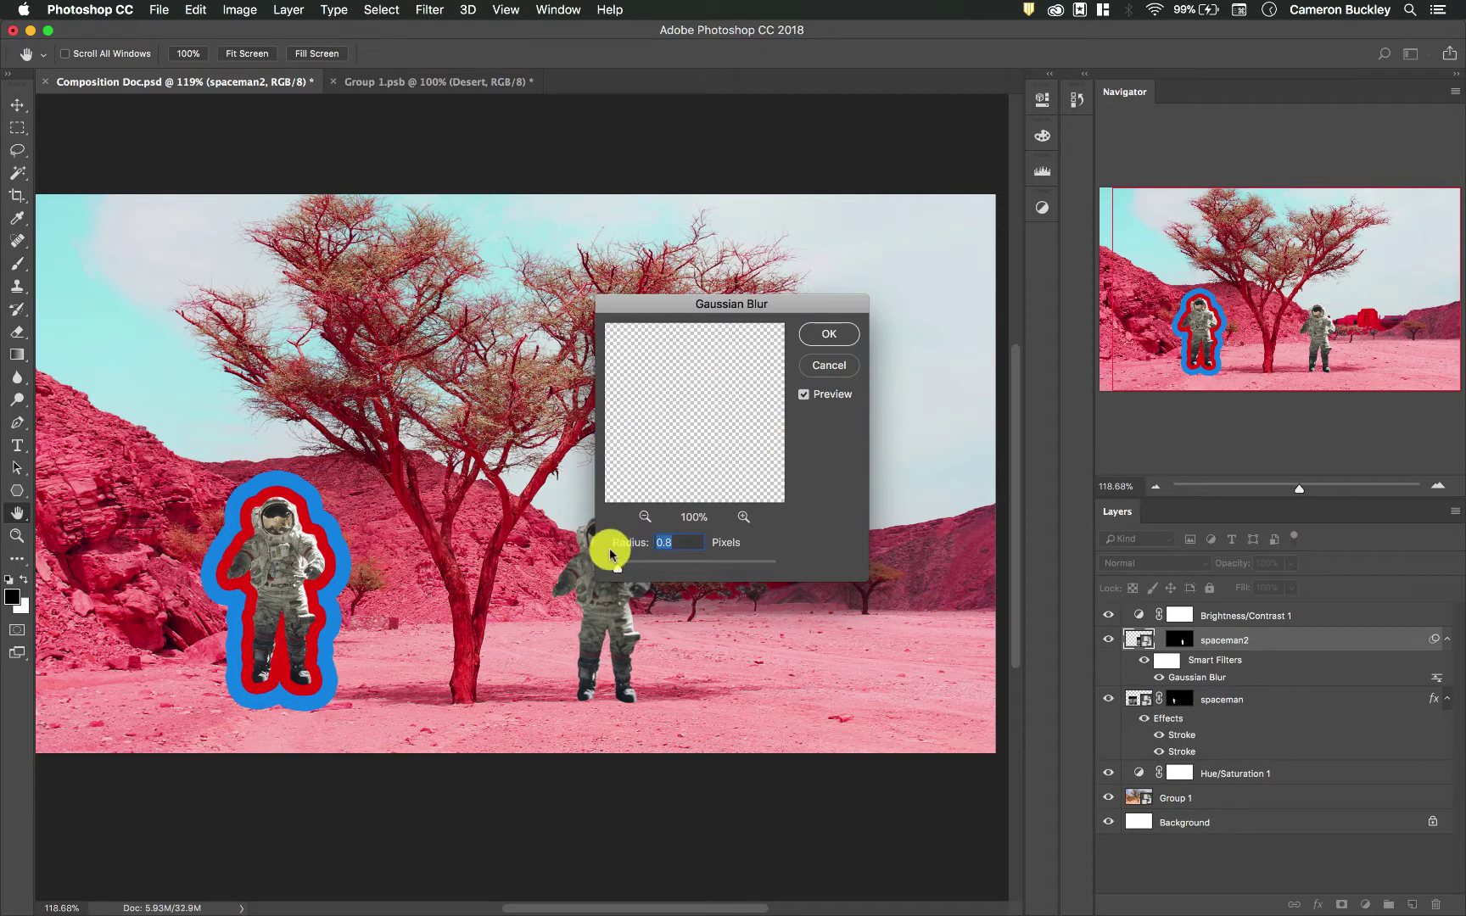
click(840, 345)
key(b)
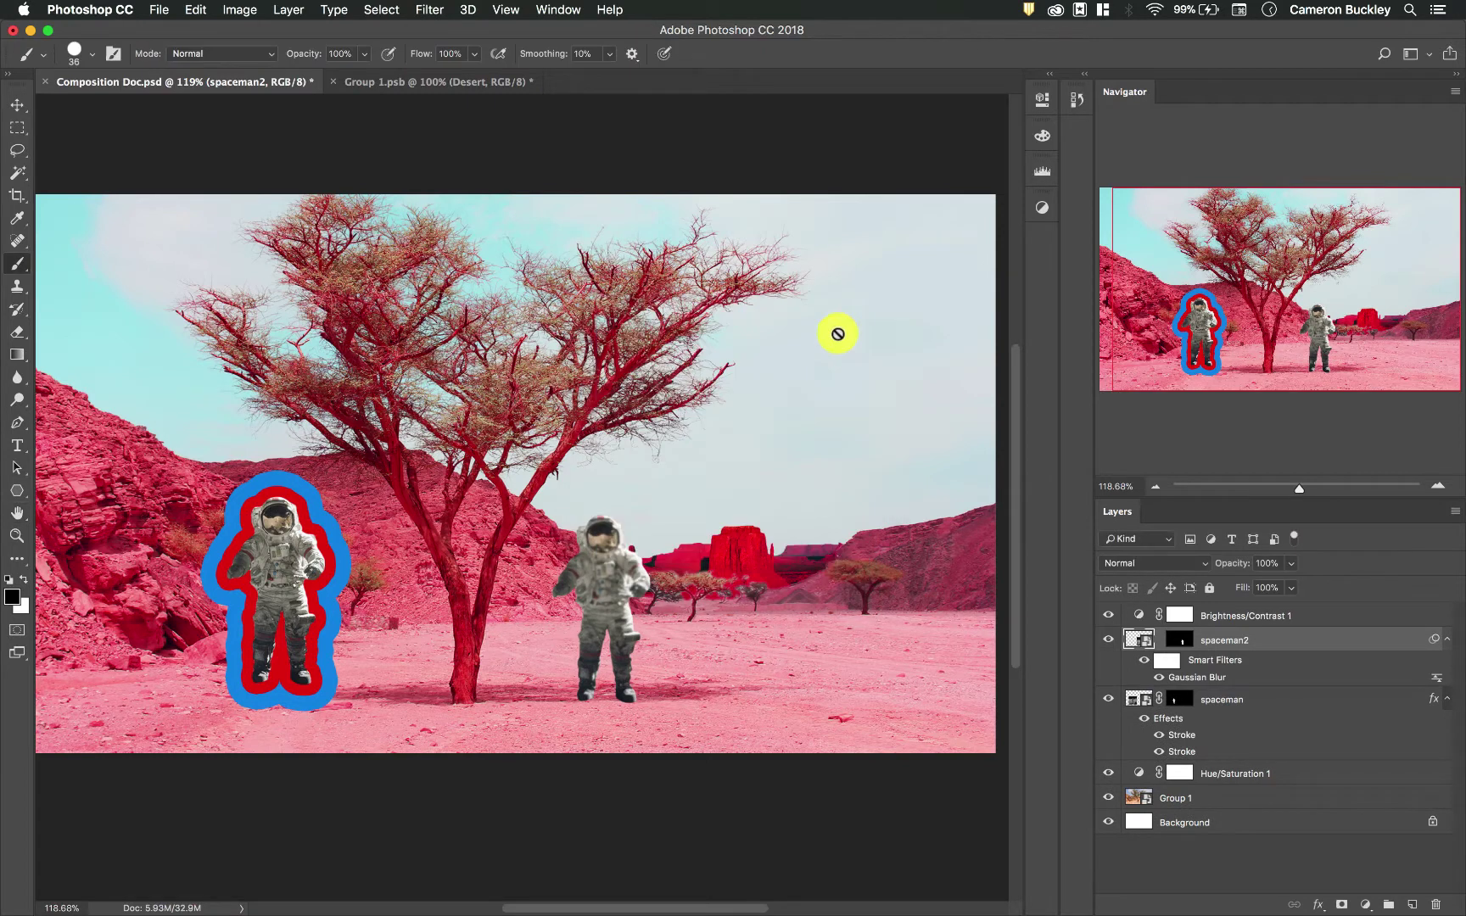
Apply an Add Noise smart filter to spaceman2 with an amount of 65.97%, Uniform distribution and Monochromatic enabled.
click(429, 9)
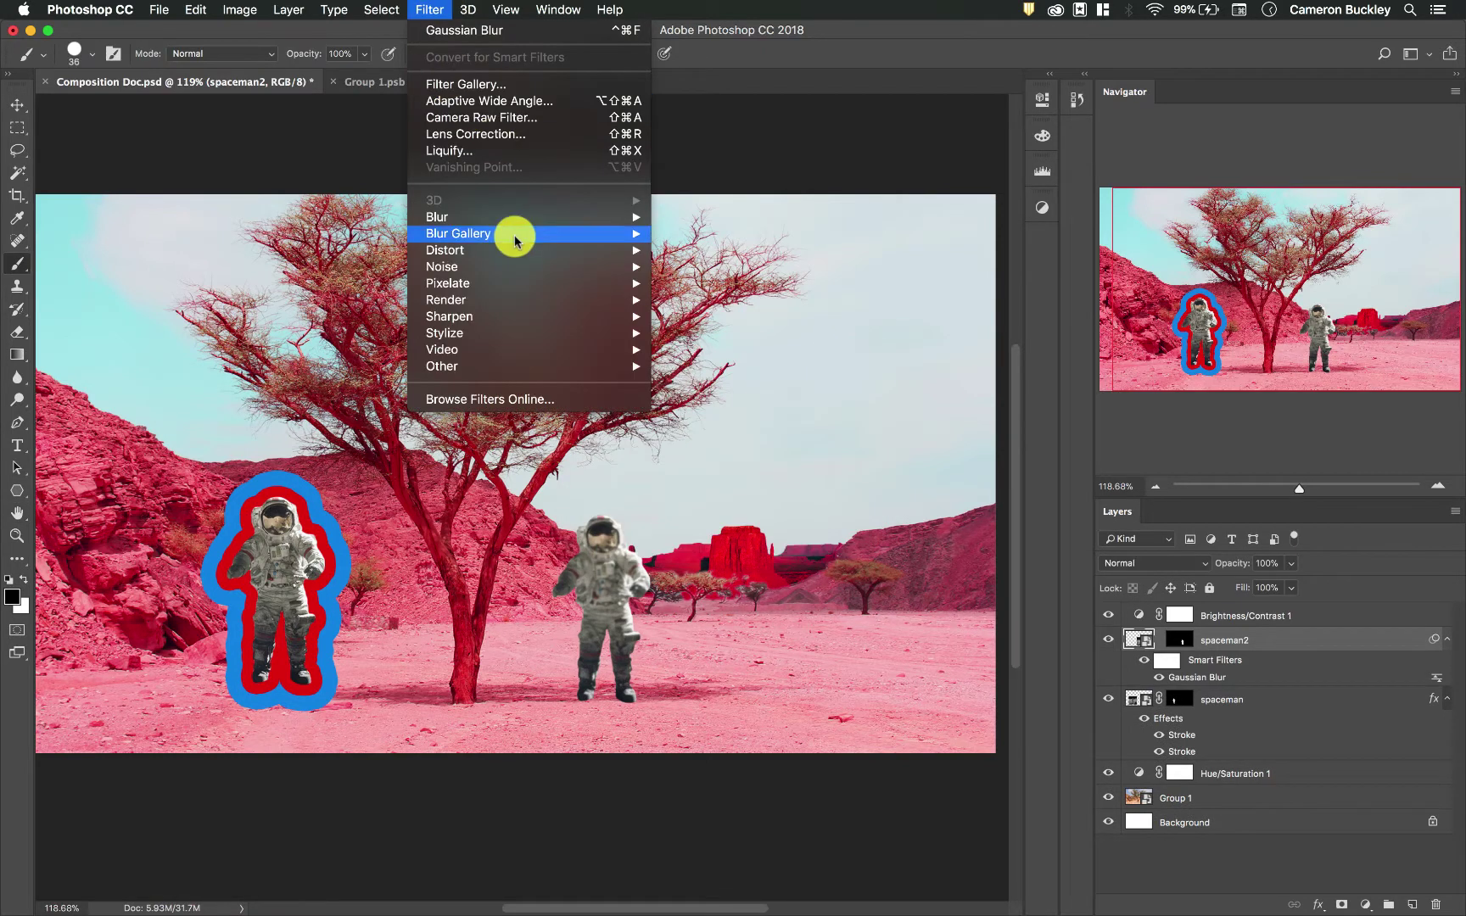
mouse_move(589, 273)
click(723, 268)
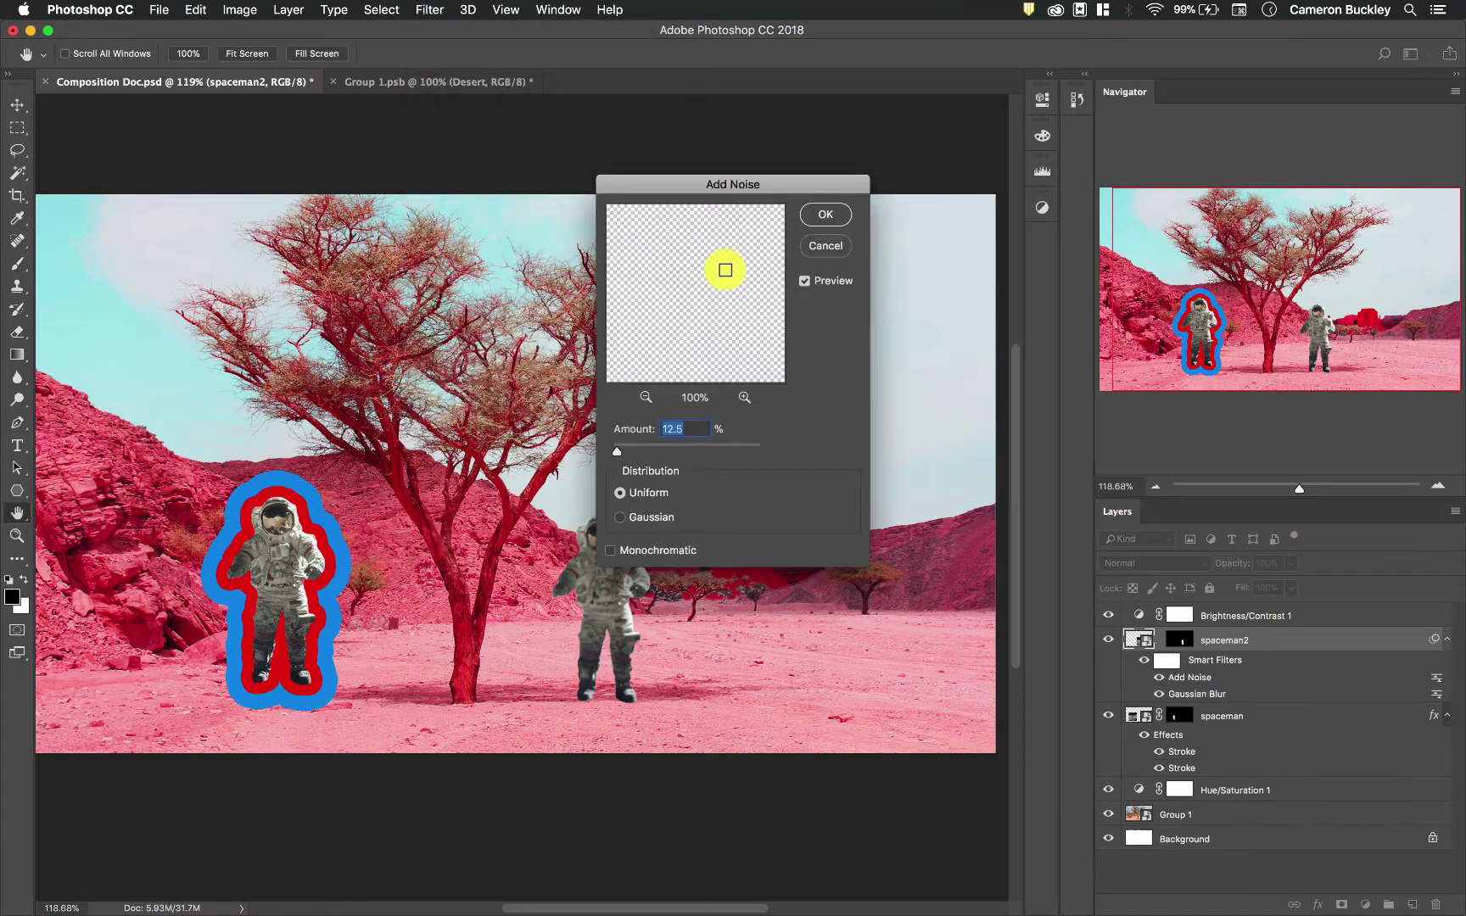
mouse_move(617, 451)
mouse_down()
mouse_move(670, 452)
mouse_move(638, 450)
mouse_up()
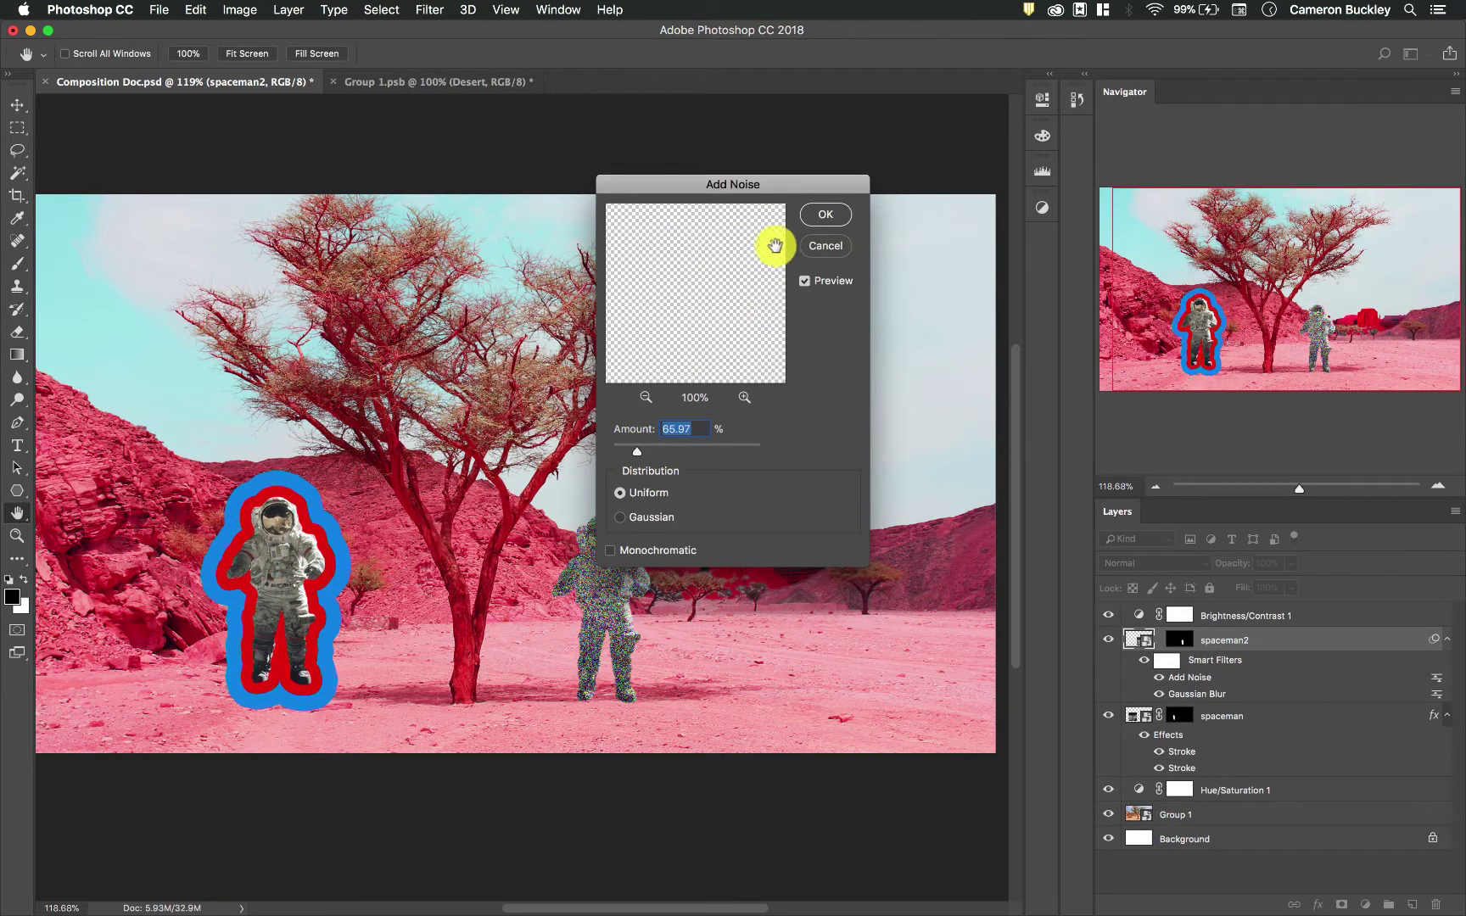
click(621, 550)
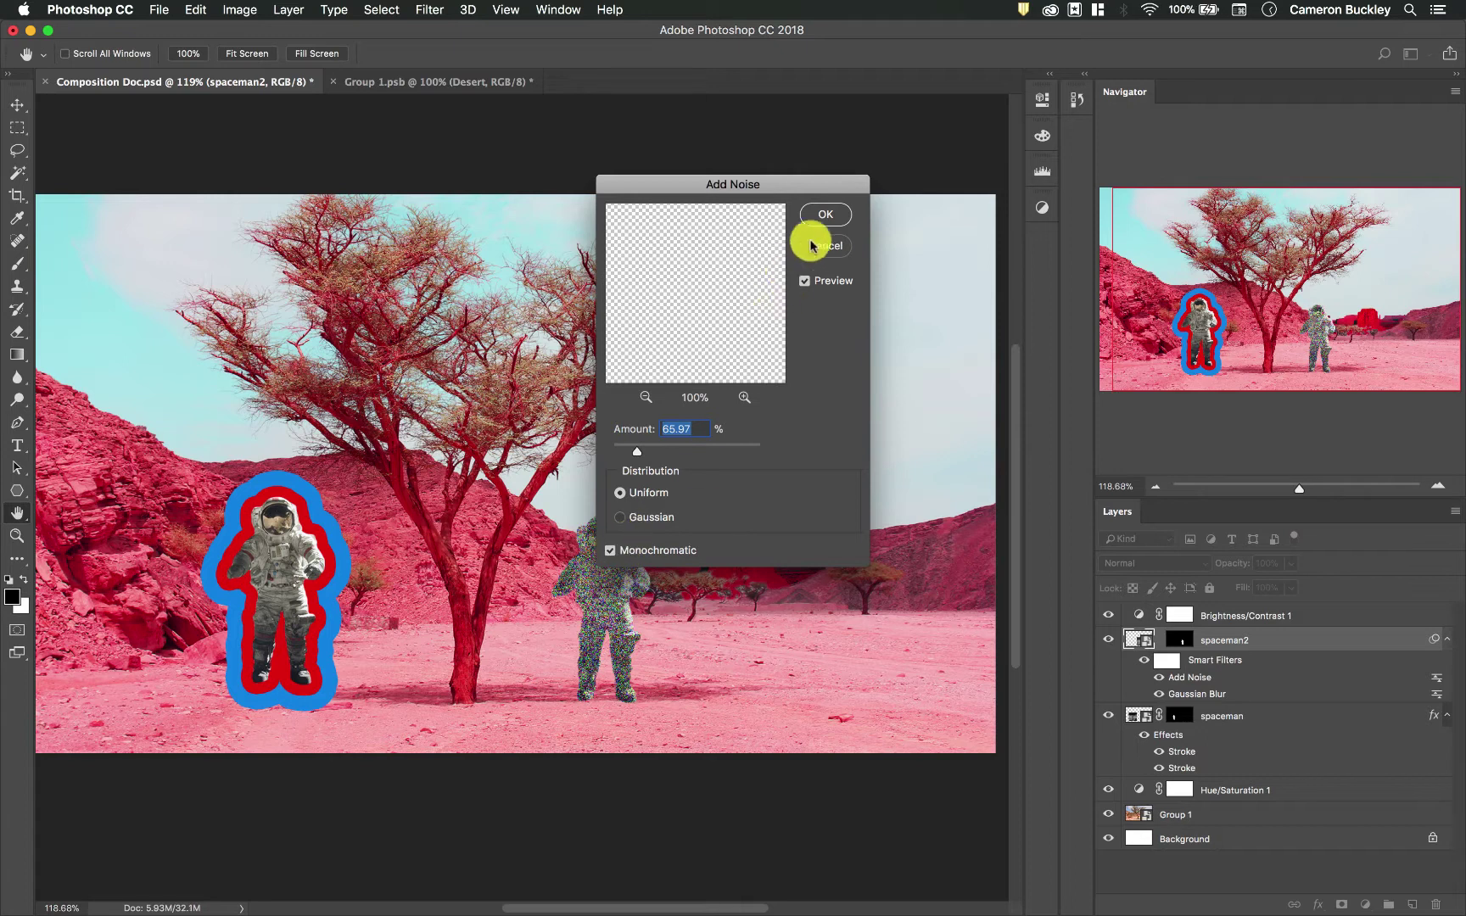
click(835, 216)
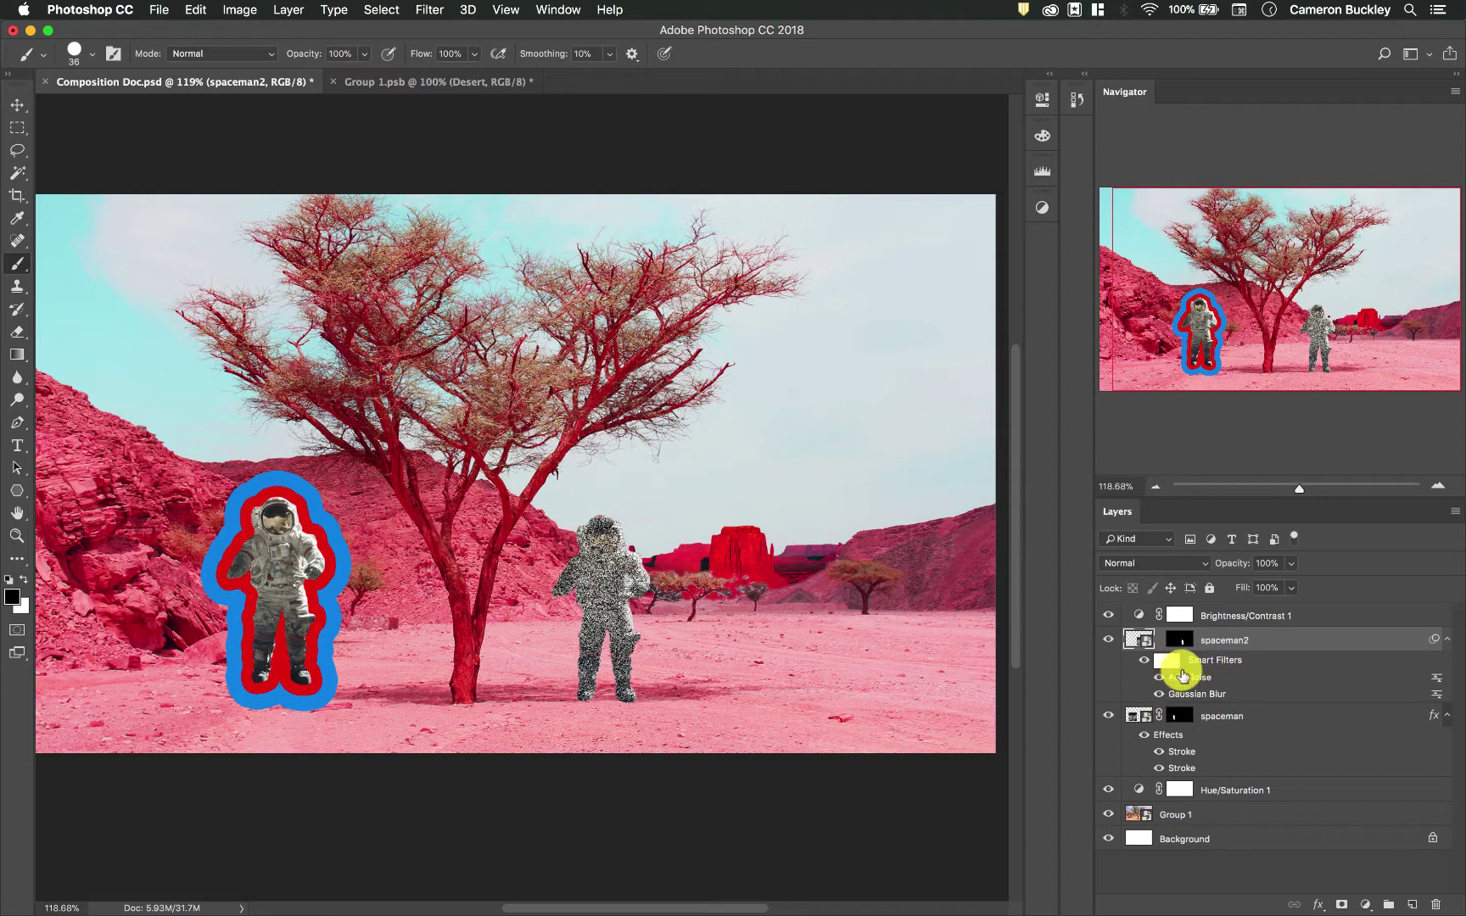
Reorder spaceman2's smart filters so Add Noise sits below Gaussian Blur, then delete both filters.
mouse_move(1184, 683)
mouse_down()
mouse_move(1189, 697)
mouse_move(1205, 677)
mouse_up()
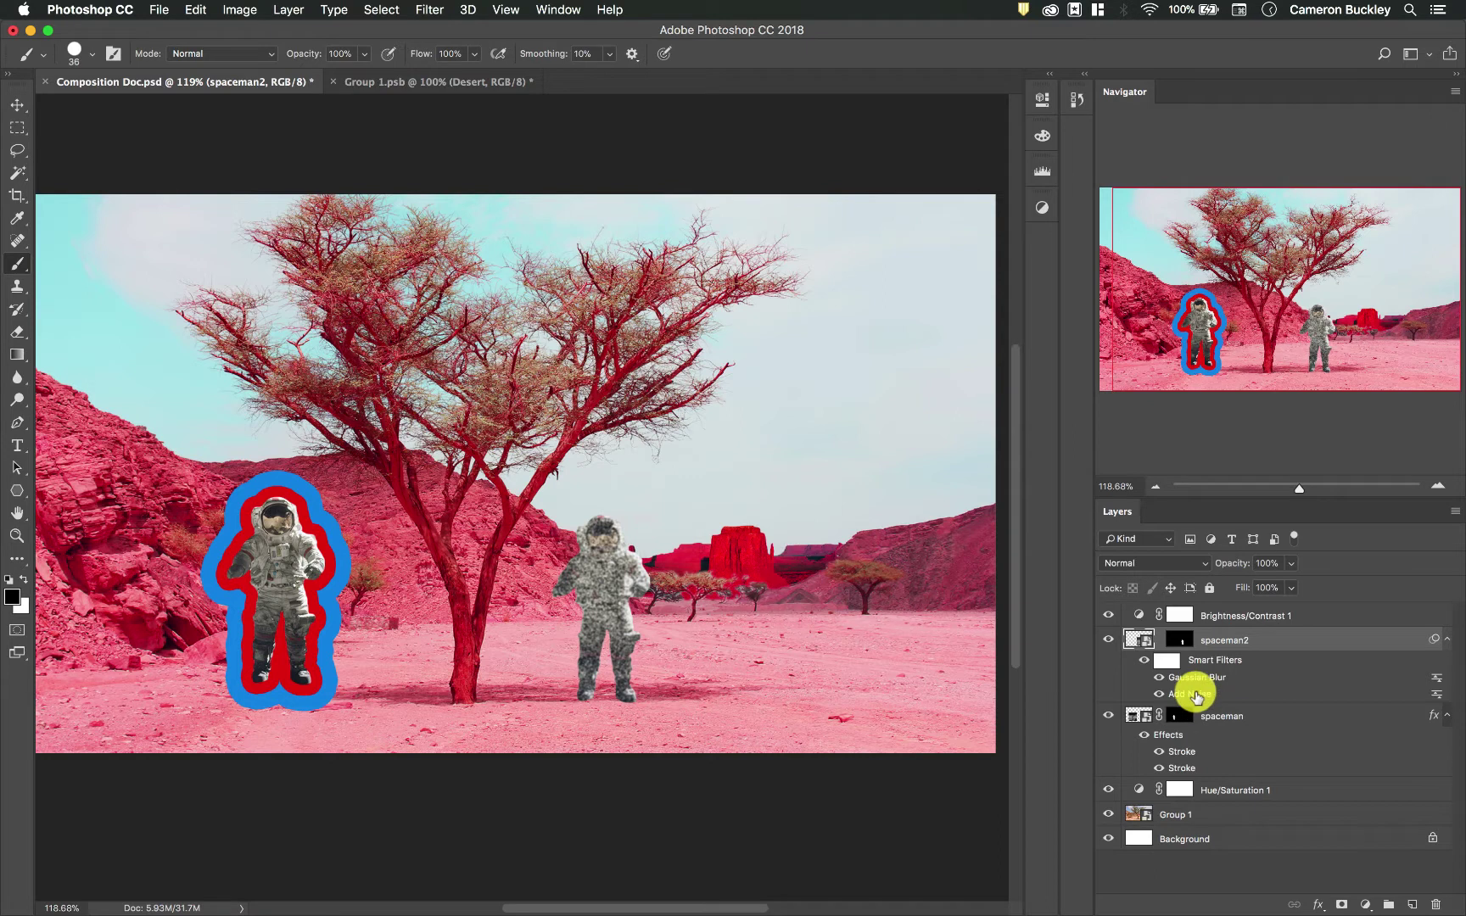
drag(1198, 695, 1443, 906)
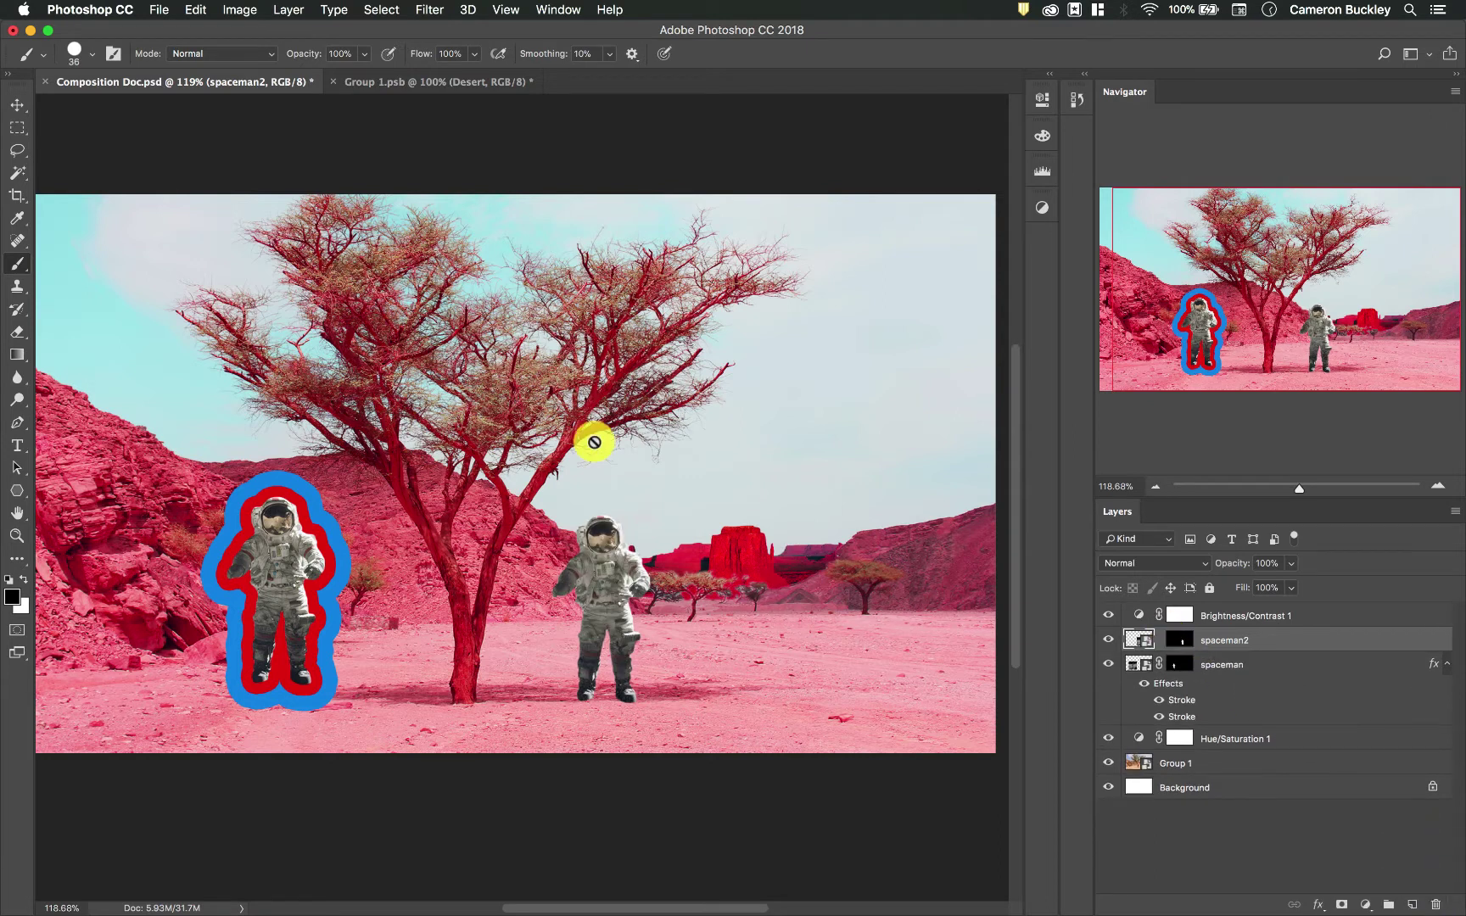
Open the Filter Gallery for spaceman2 and add a Plaster effect layer above Poster Edges and Cutout.
click(431, 9)
click(550, 84)
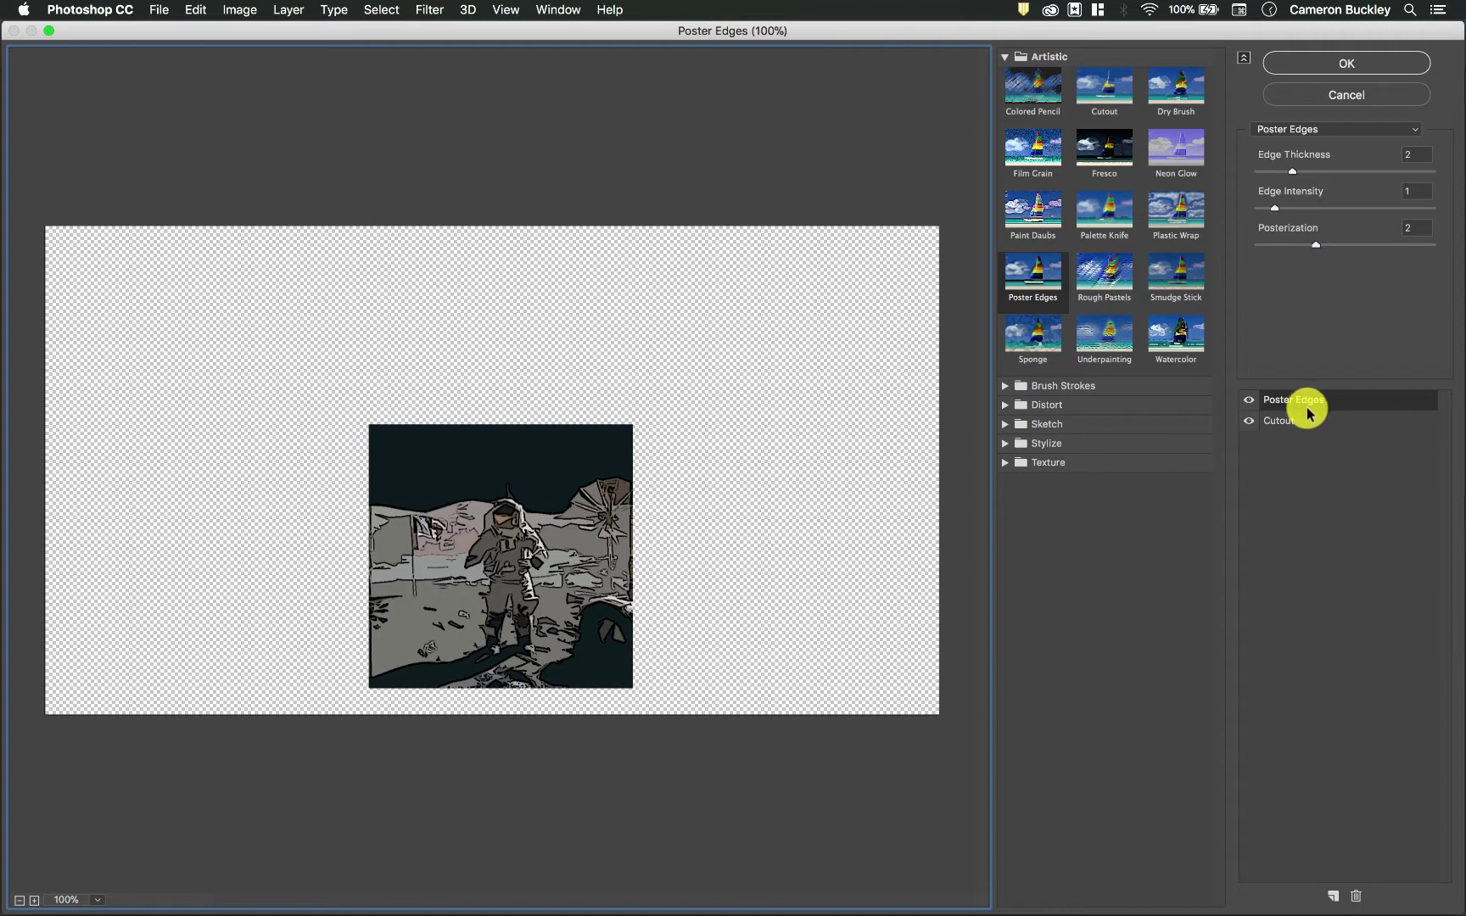
click(1332, 895)
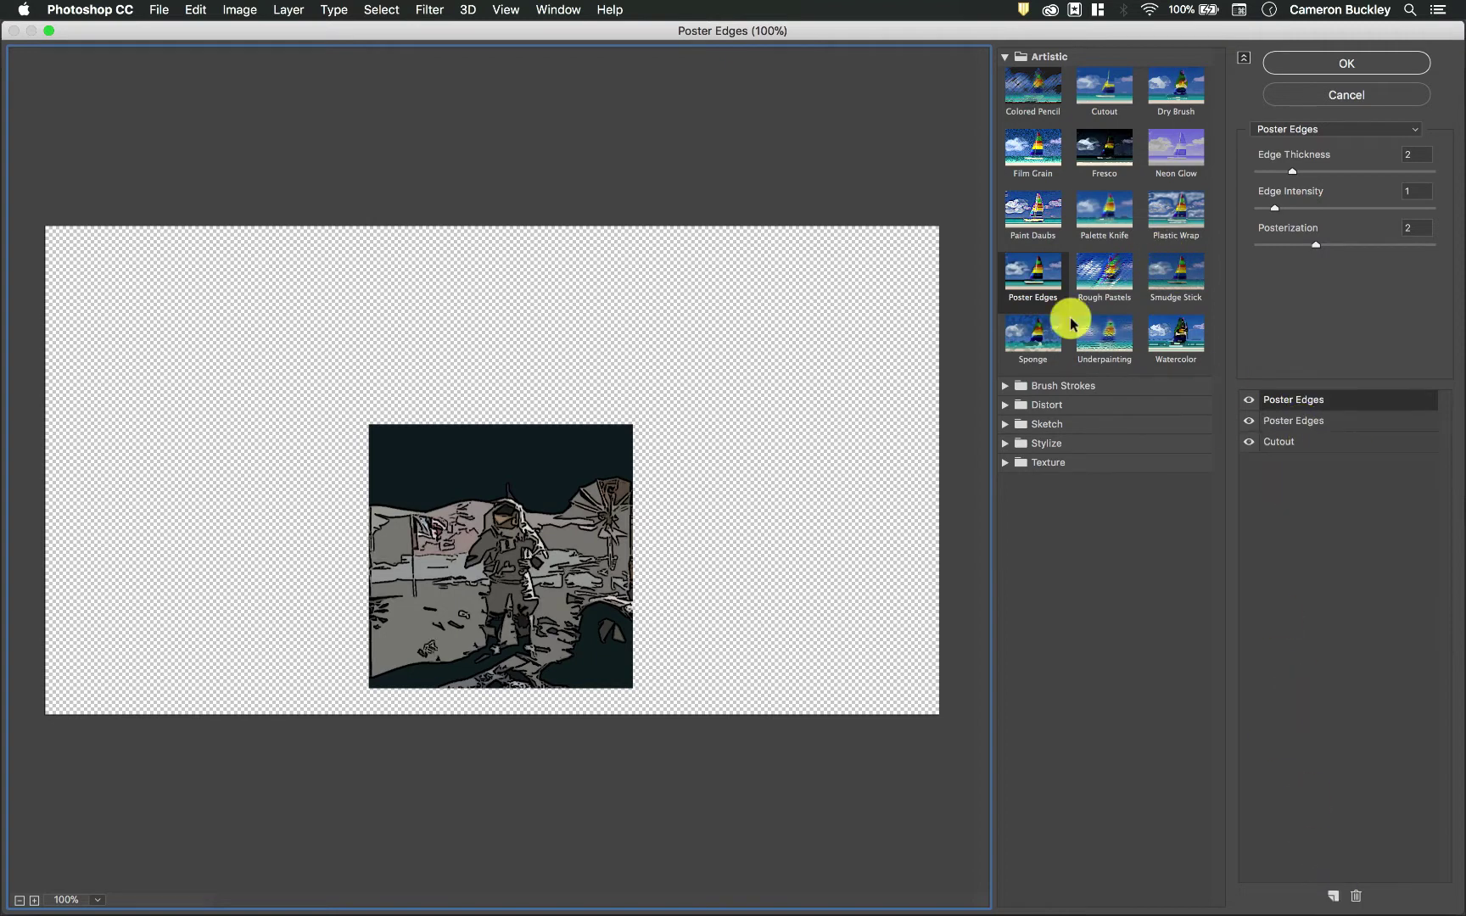
click(1008, 422)
click(1038, 653)
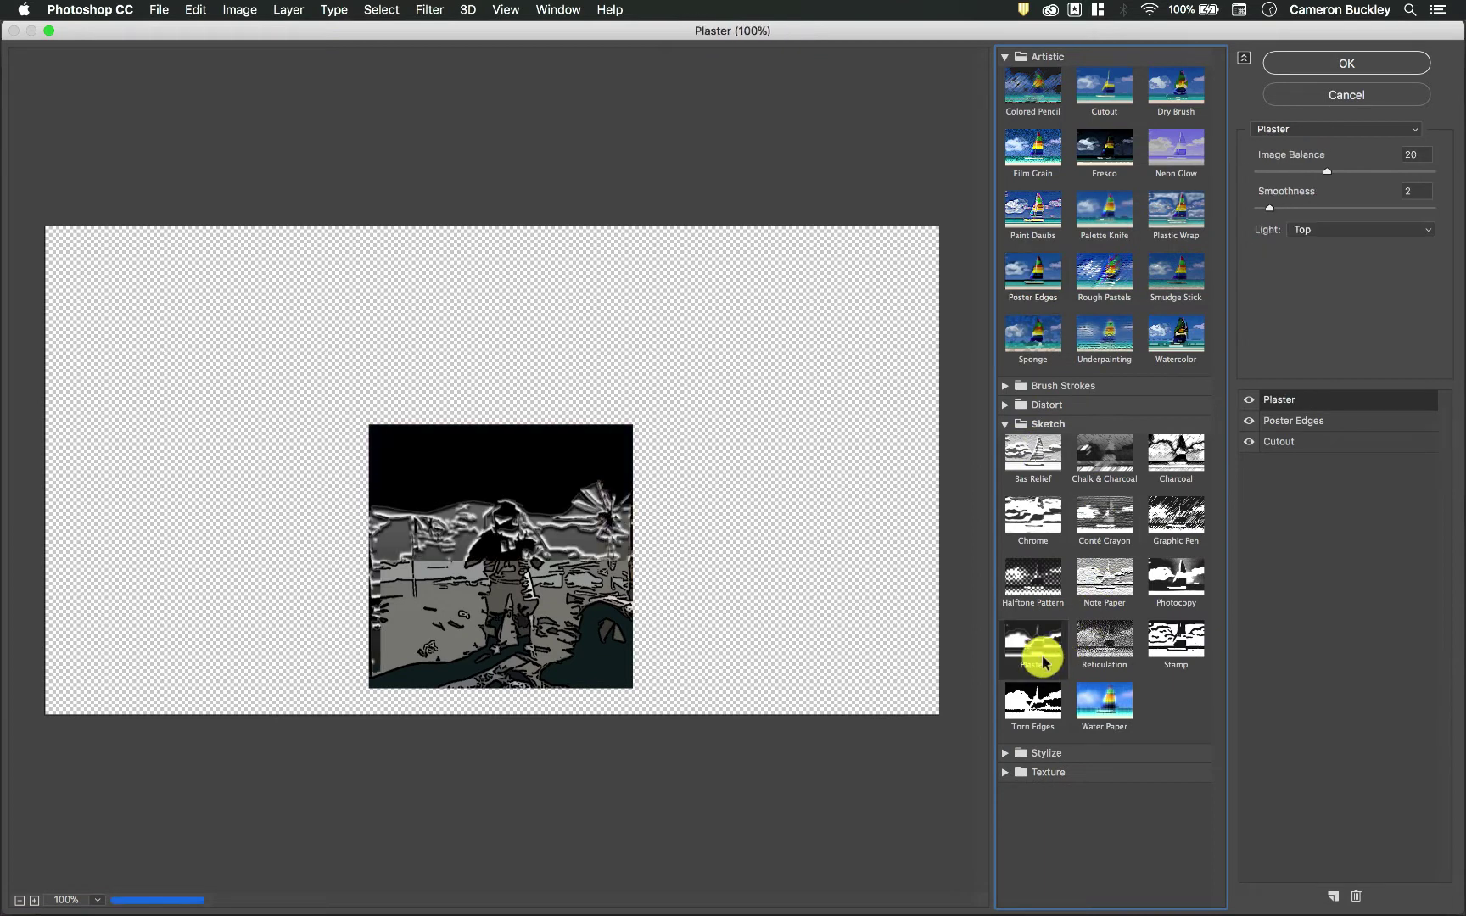
Hide and delete the Plaster effect layer, and toggle the Poster Edges effect layer off and back on.
click(1249, 400)
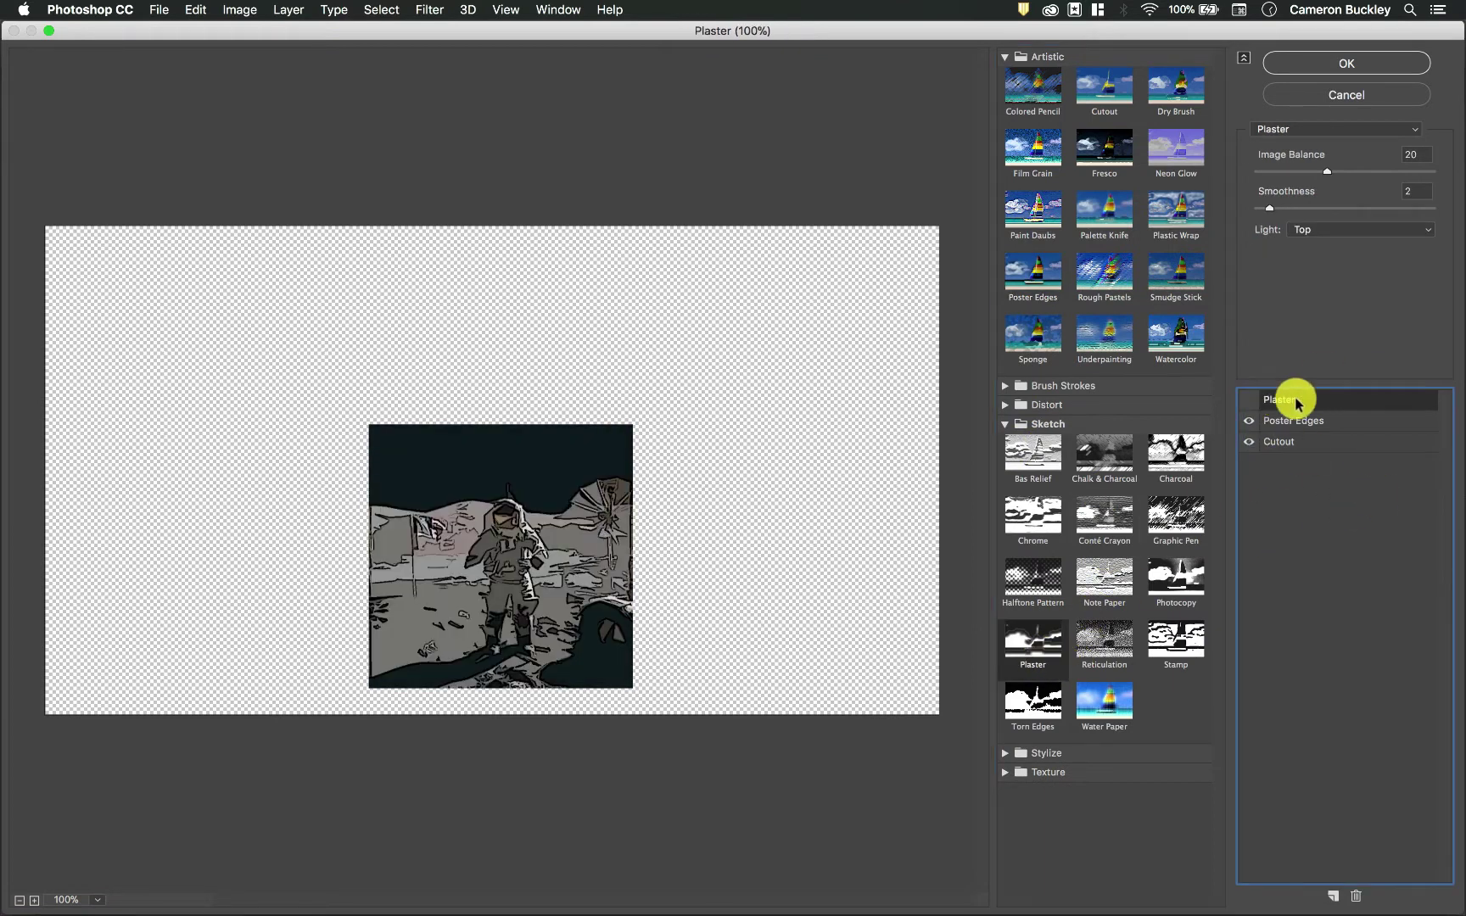
click(1355, 895)
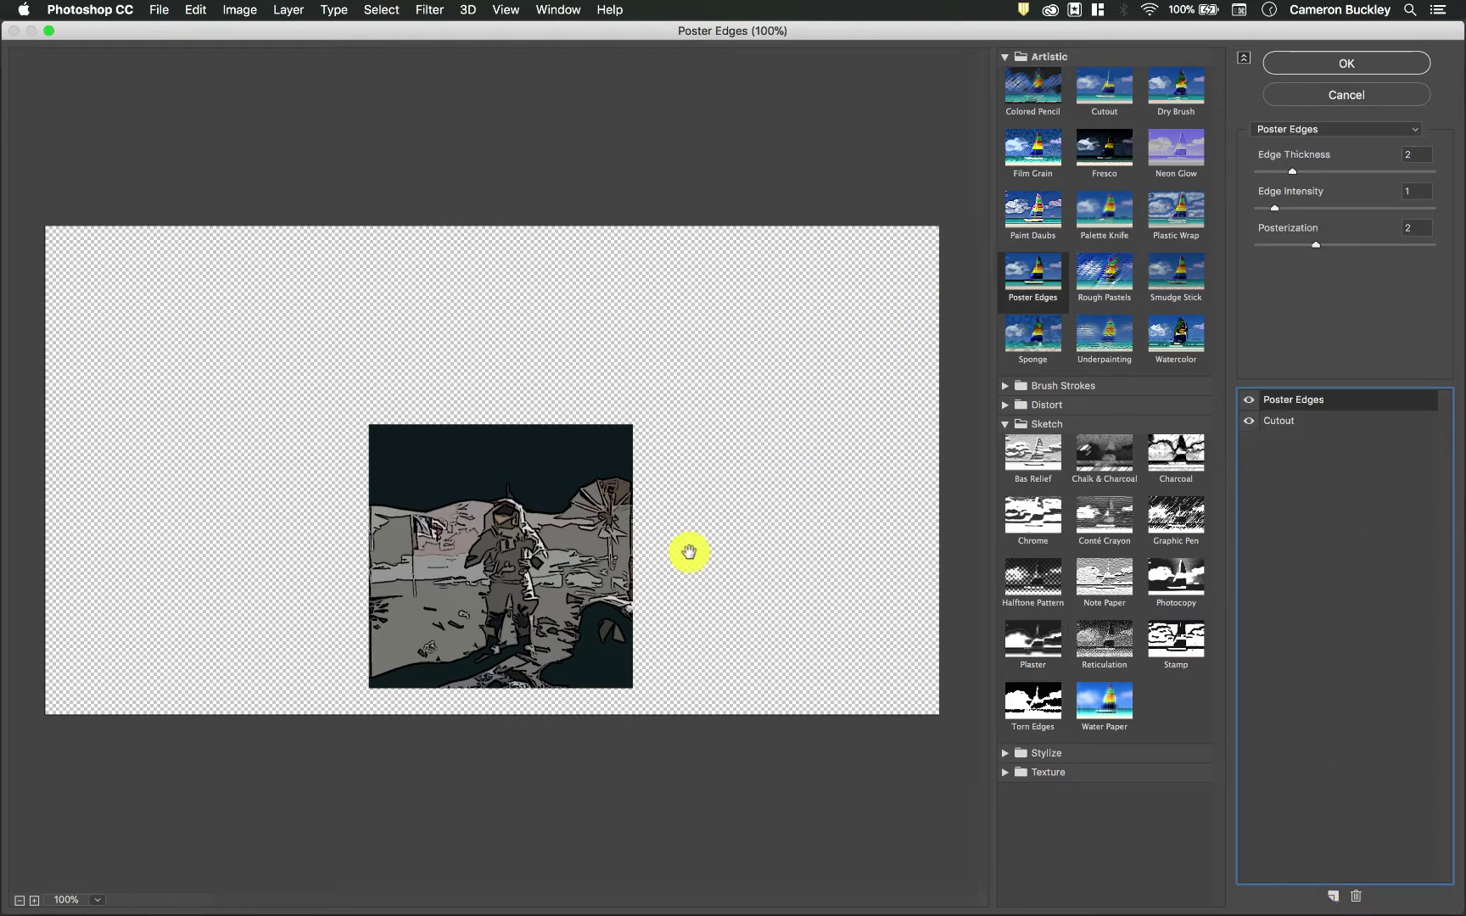
click(1249, 400)
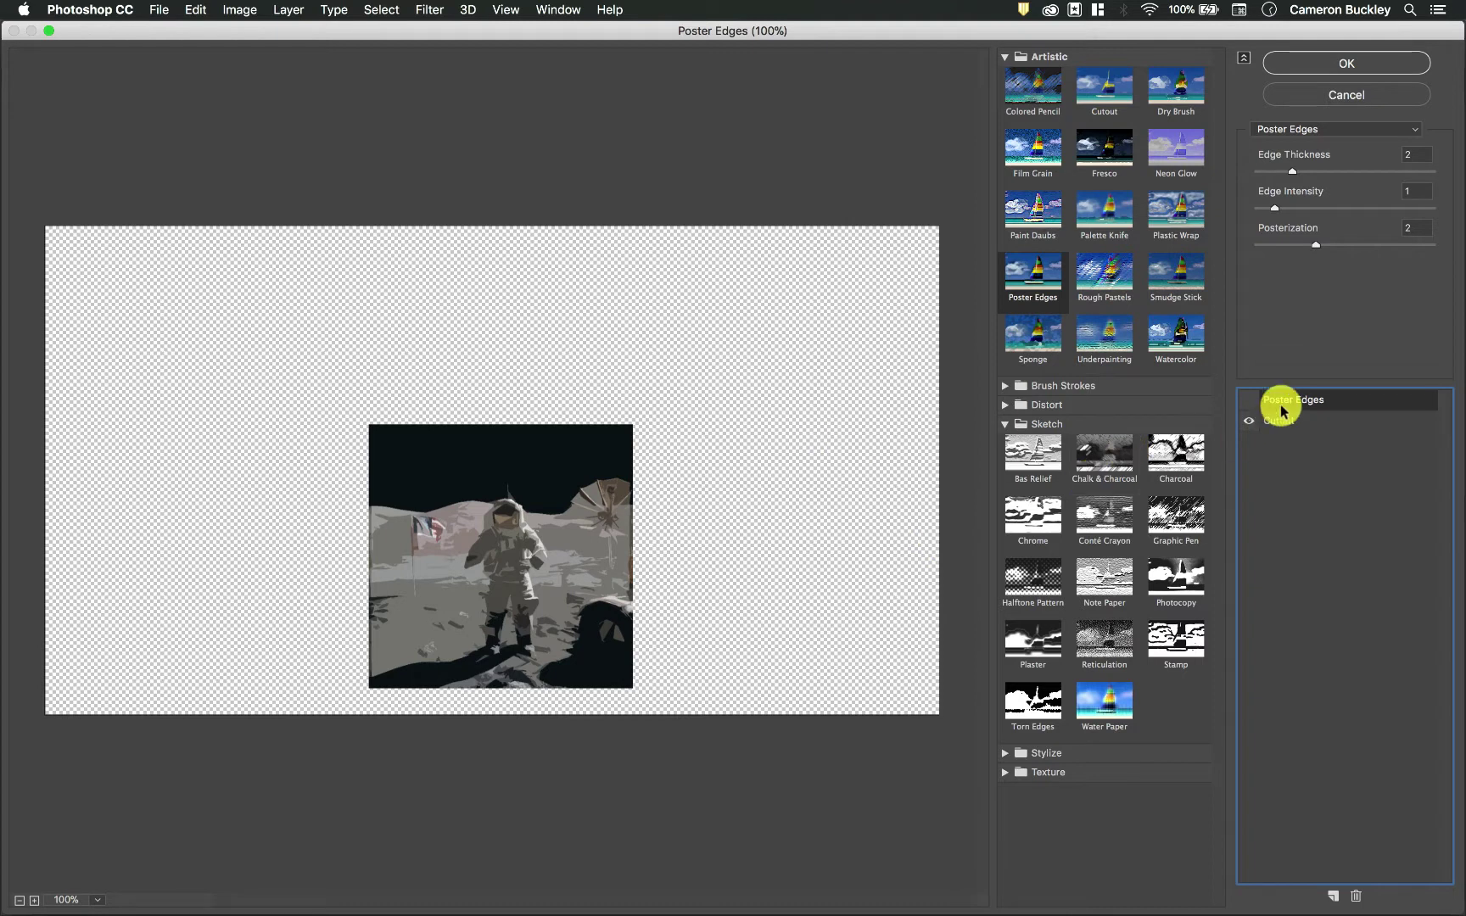
click(1252, 400)
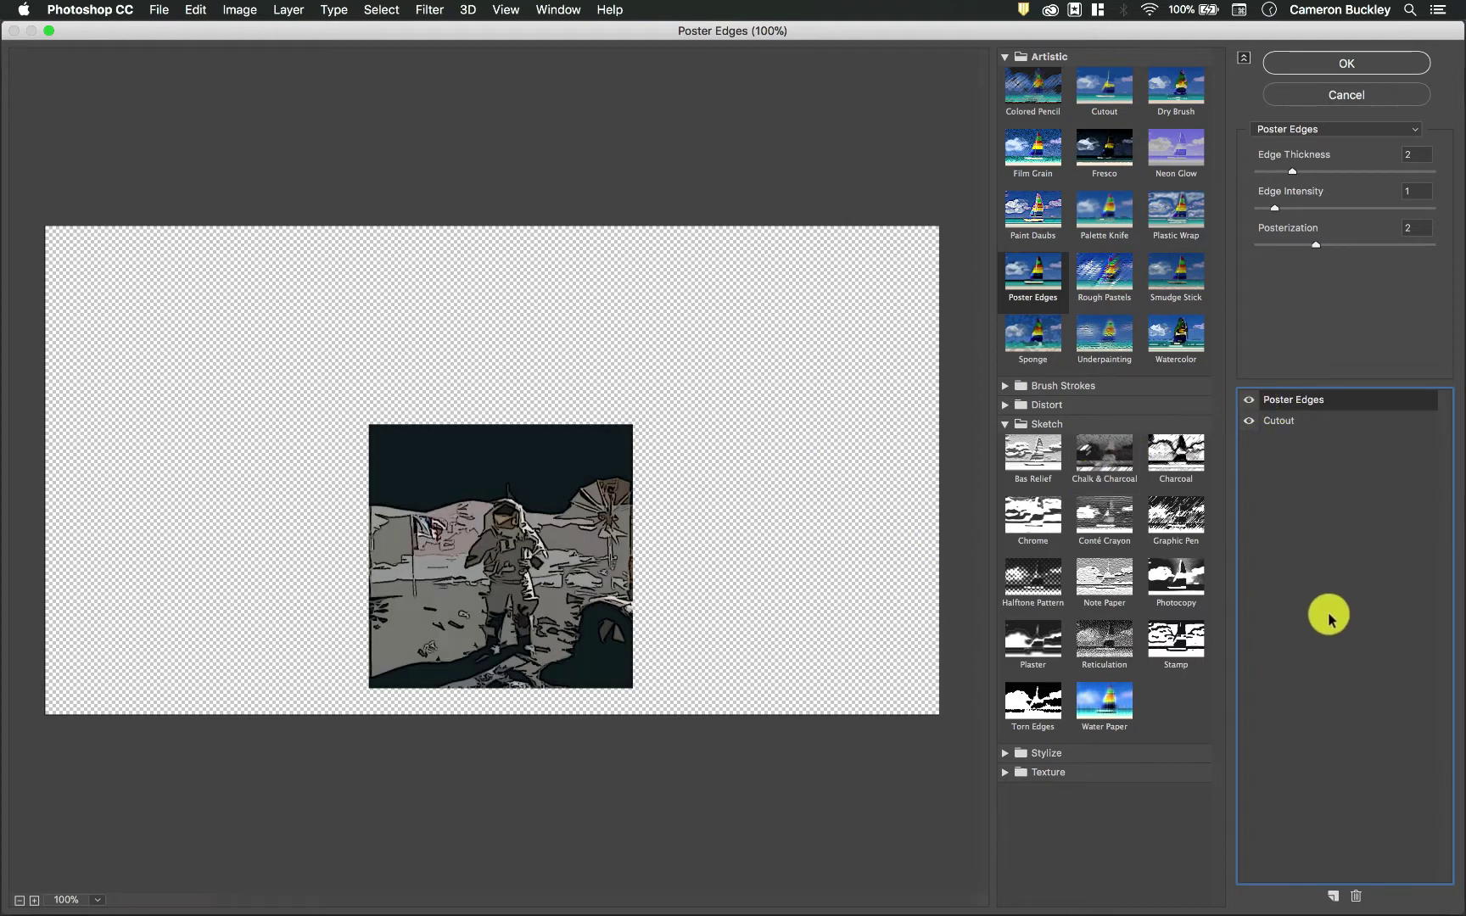